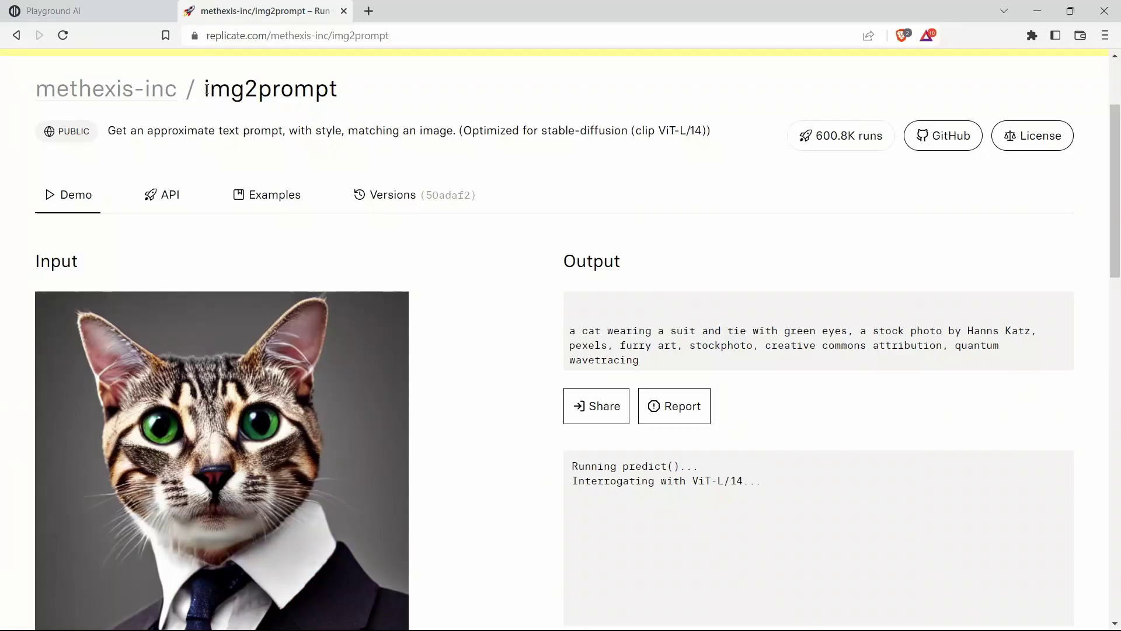
# - Highlight the img2prompt model name, its CLIP ViT-L/14 and stable-diffusion notes, and the approximate-prompt description
pyautogui.doubleClick(206, 88)
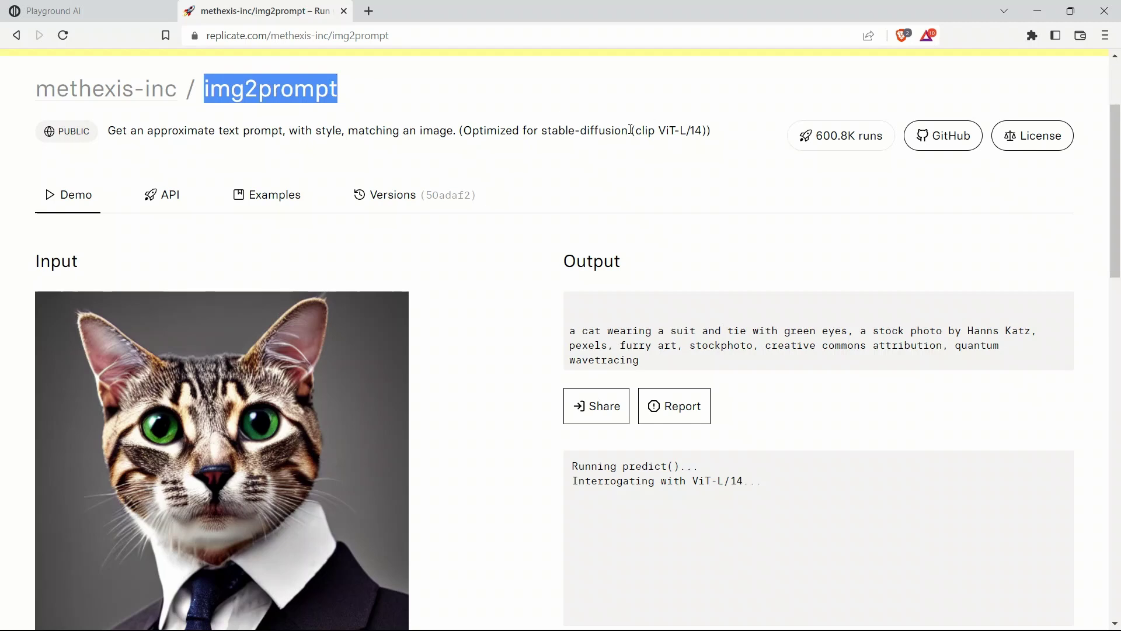
pyautogui.moveTo(631, 130); pyautogui.dragTo(707, 130)
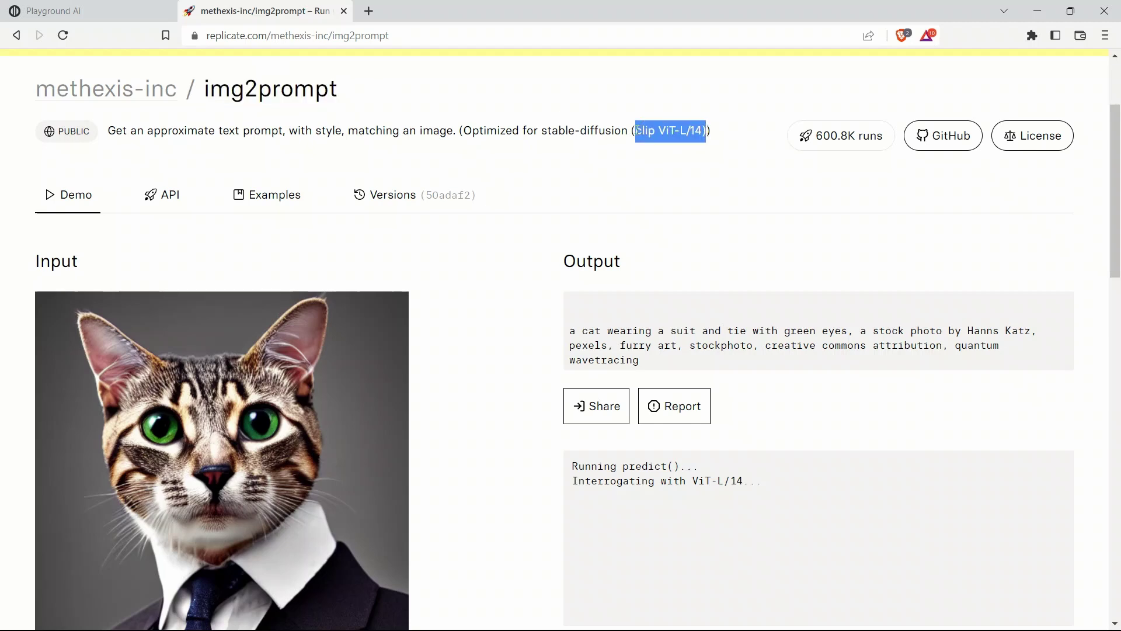
pyautogui.moveTo(630, 129); pyautogui.dragTo(541, 136)
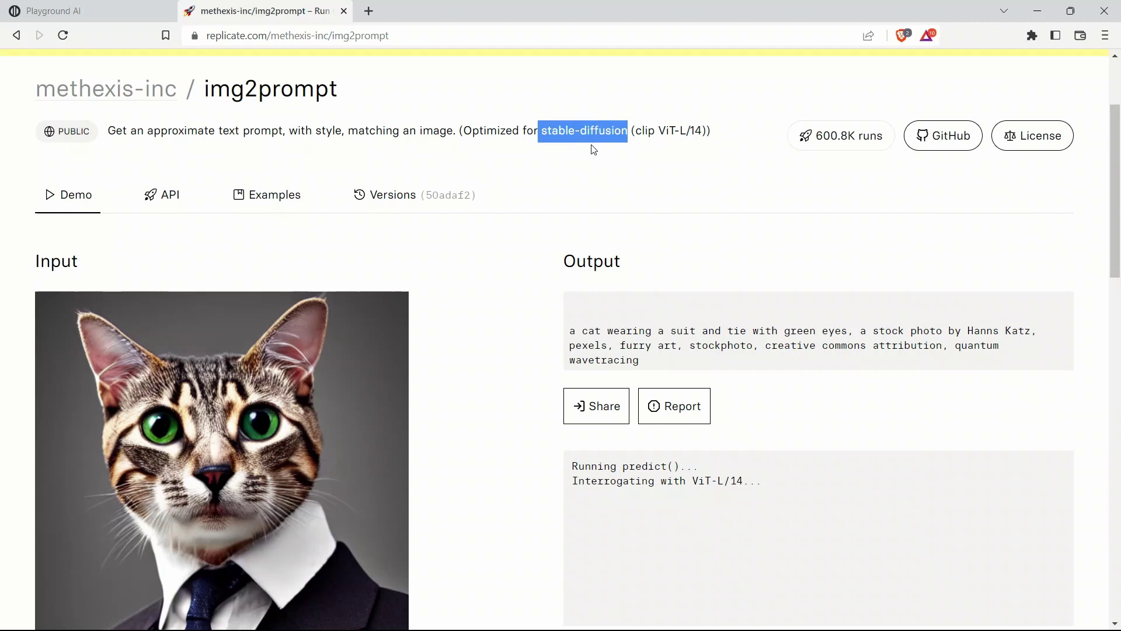
pyautogui.click(244, 152)
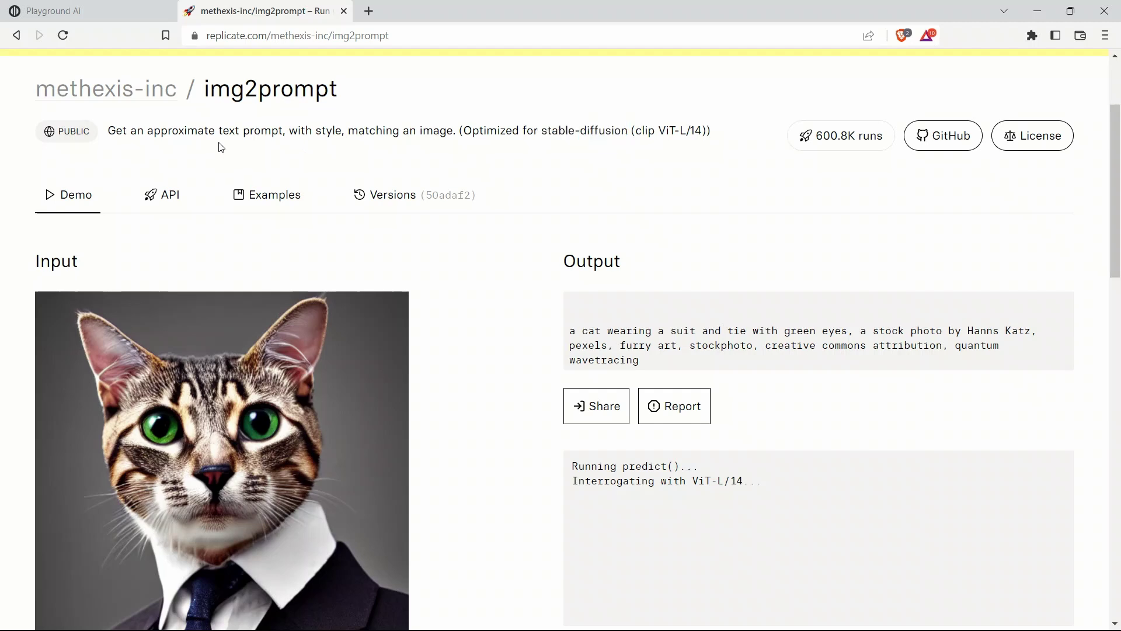
pyautogui.moveTo(147, 130); pyautogui.dragTo(343, 131)
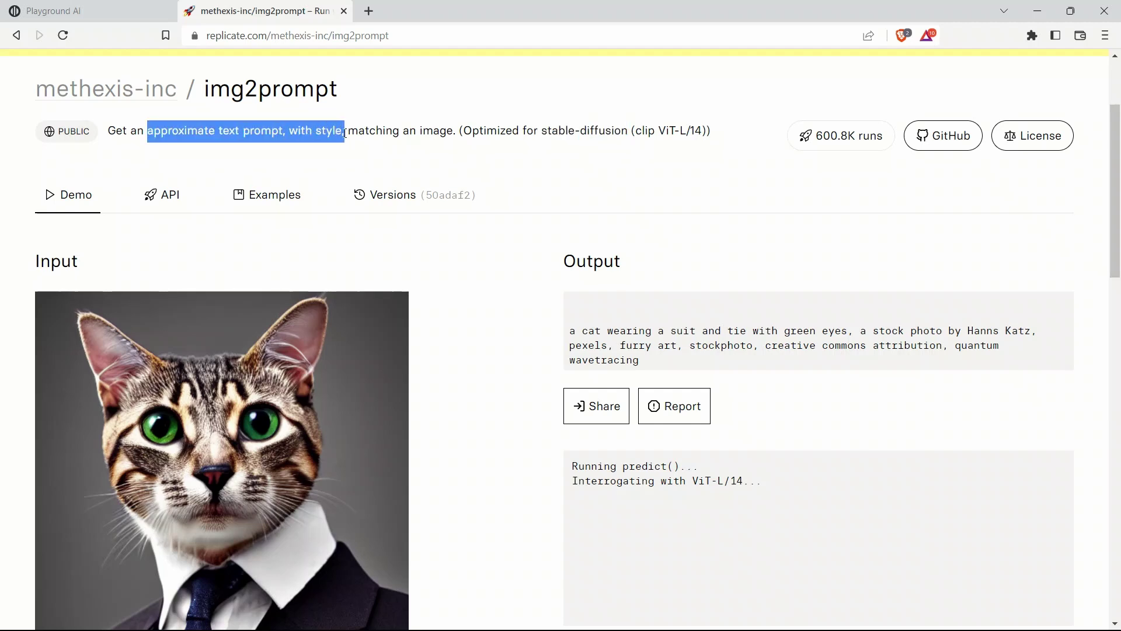
# - Review the Input and Output sections and select the full 'a cat wearing a suit and tie with green eyes' prompt
pyautogui.scroll(-1, 89, 186)
pyautogui.doubleClick(58, 188)
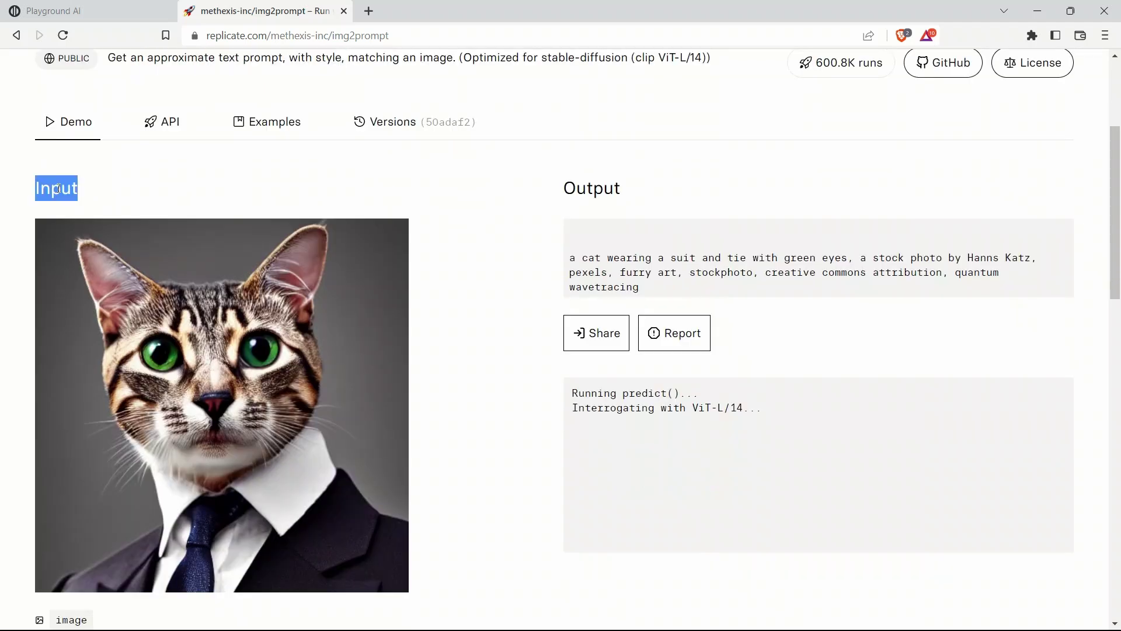
pyautogui.doubleClick(594, 188)
pyautogui.tripleClick(645, 275)
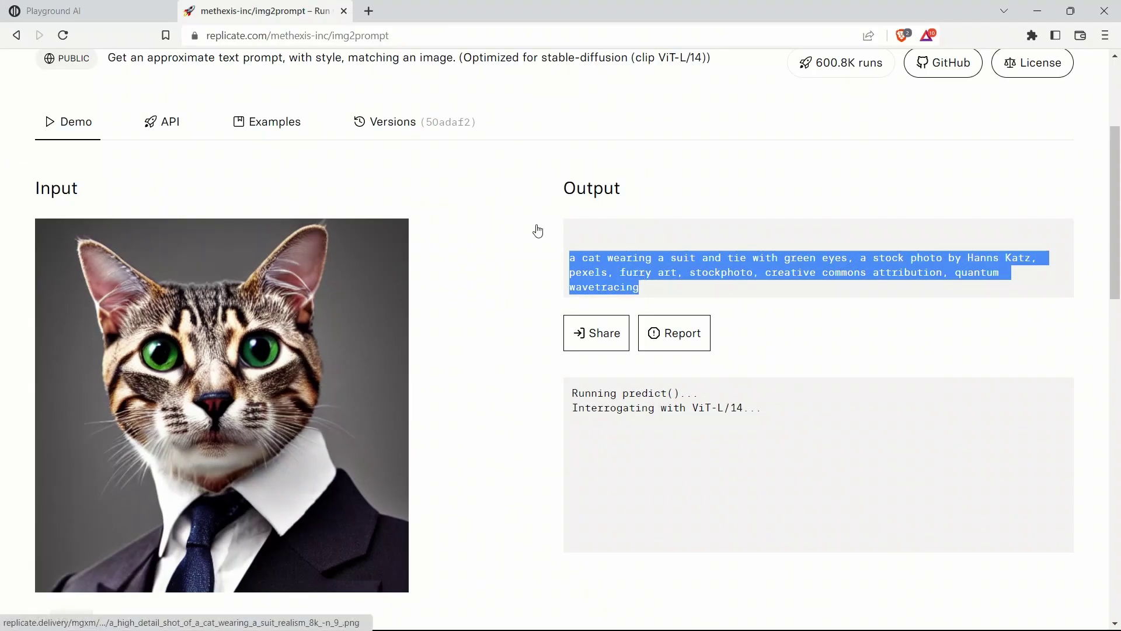
pyautogui.doubleClick(598, 189)
pyautogui.click(481, 197)
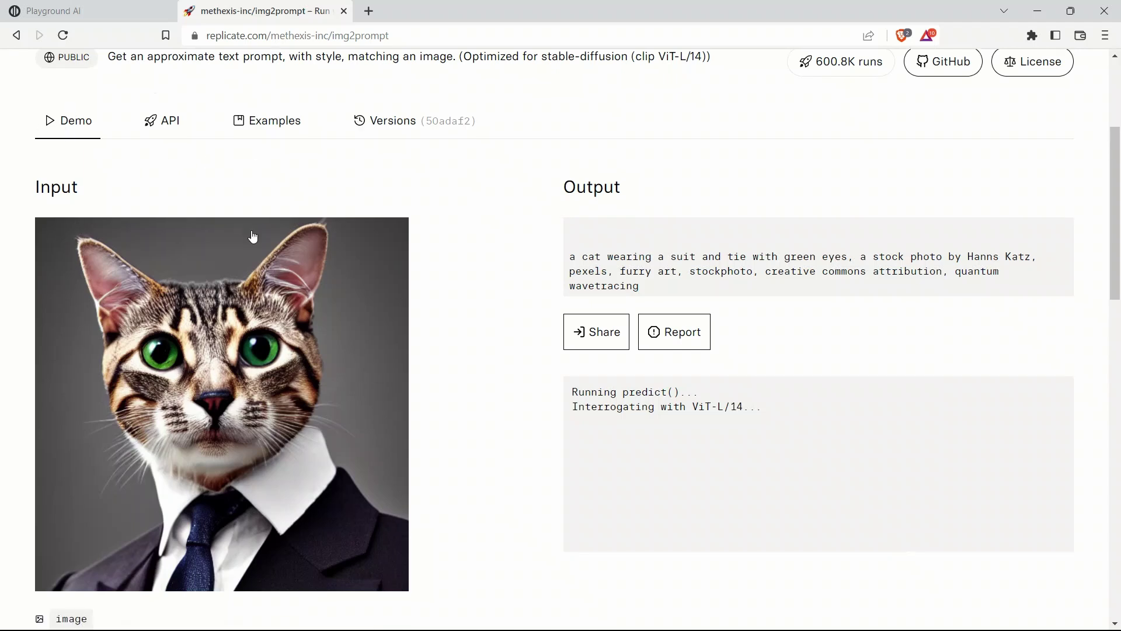
pyautogui.scroll(-3, 261, 266)
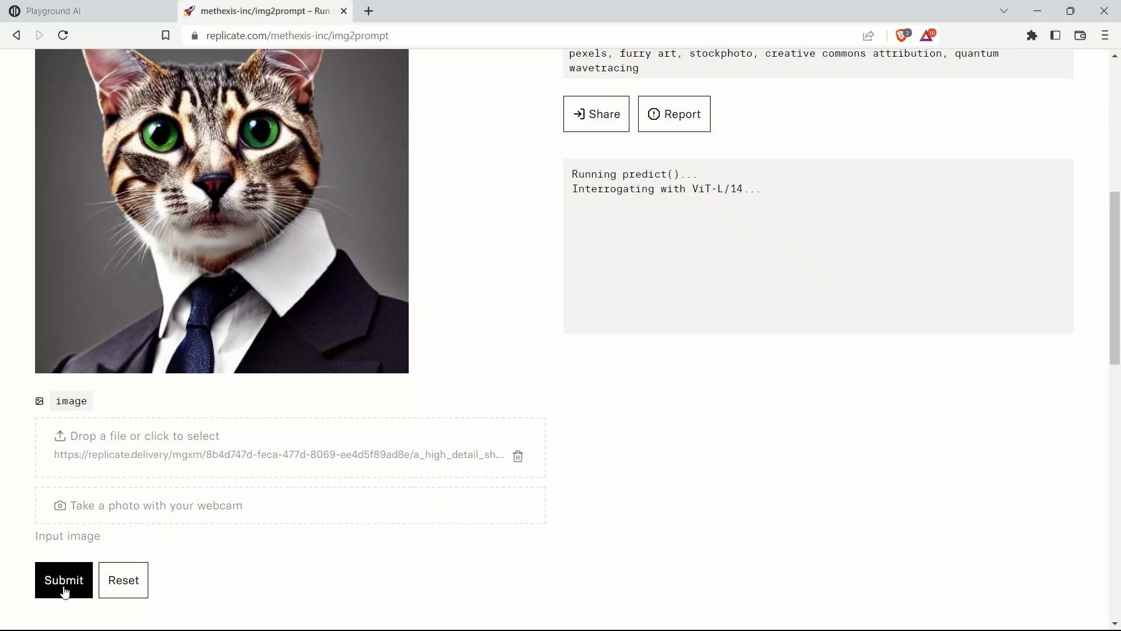
pyautogui.scroll(2, 623, 187)
pyautogui.tripleClick(635, 201)
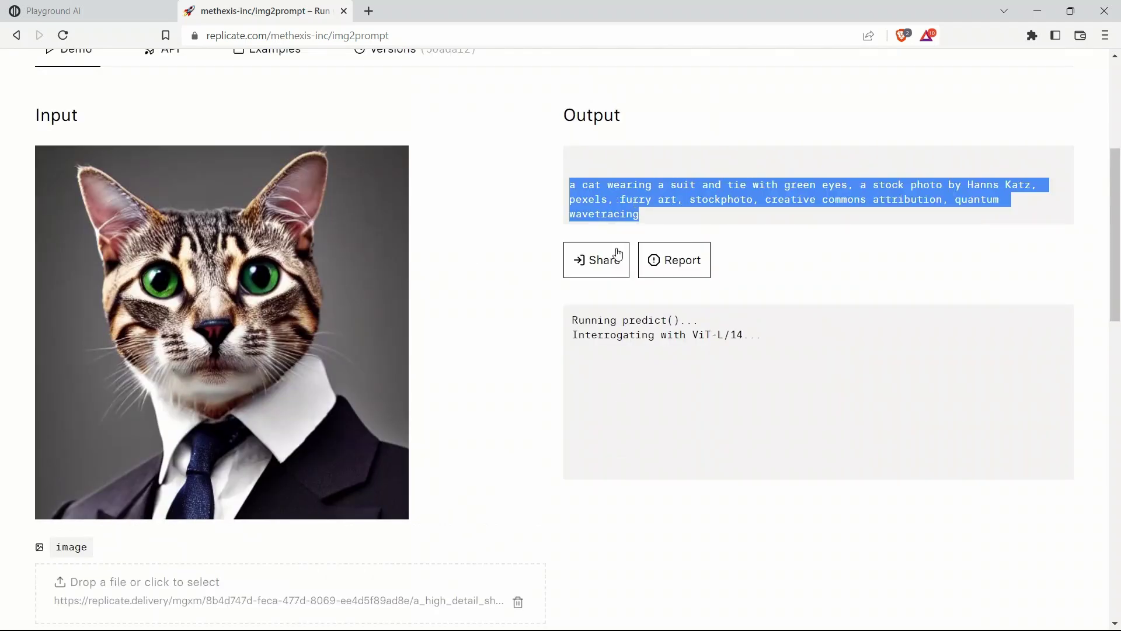
pyautogui.scroll(1, 373, 170)
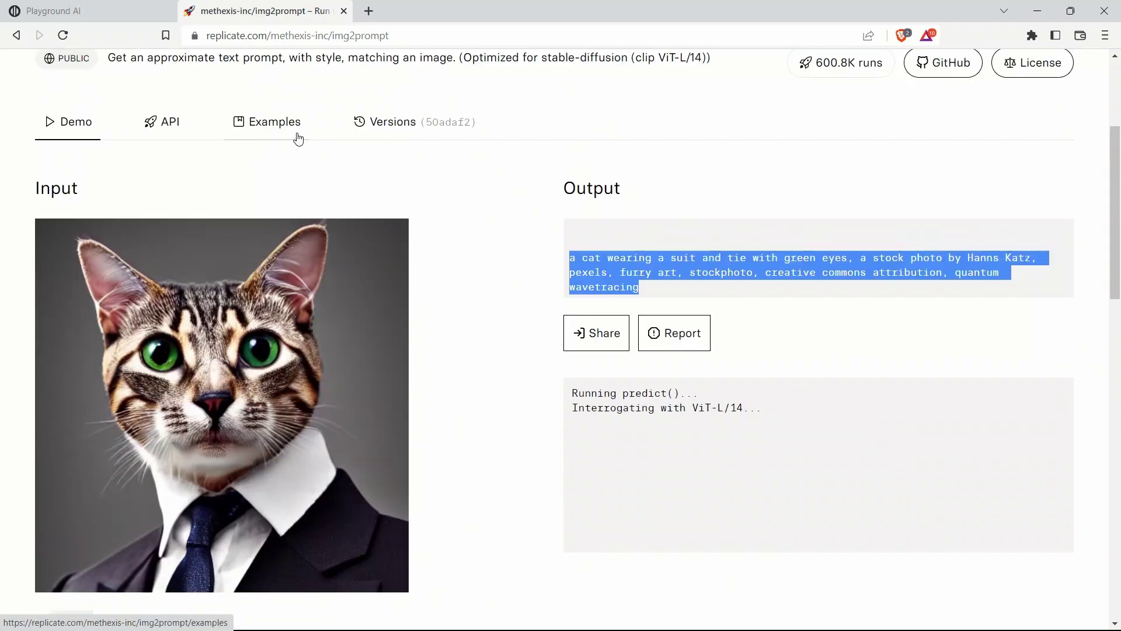
pyautogui.scroll(1, 279, 134)
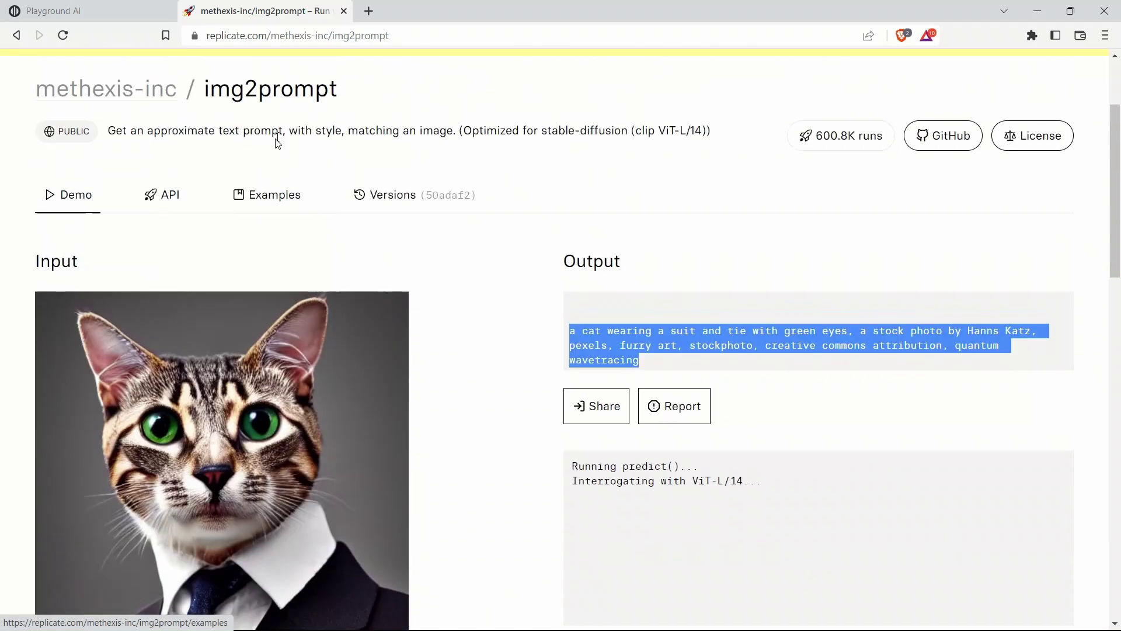
# - On the Examples page, select the cat example's full output prompt, then switch to Playground AI
pyautogui.click(294, 204)
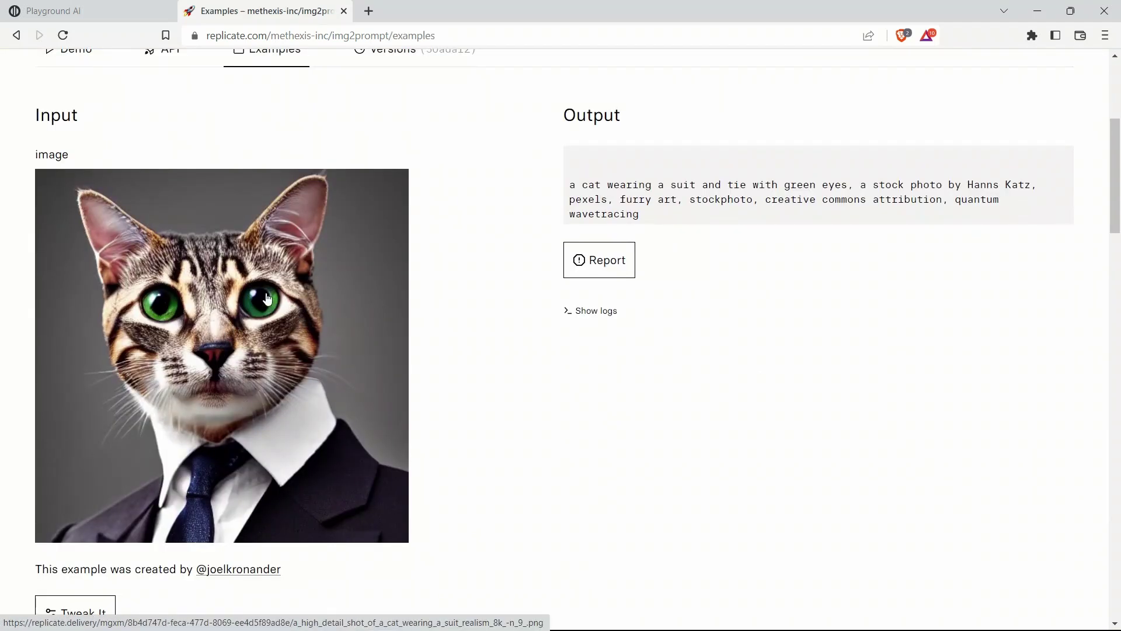
pyautogui.tripleClick(630, 204)
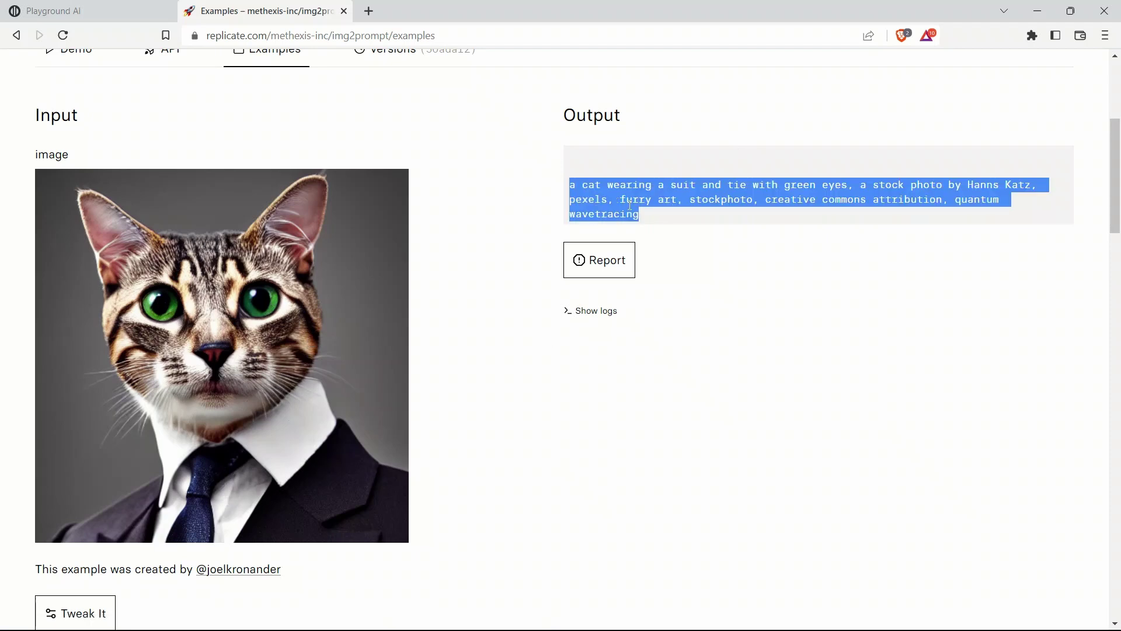
pyautogui.scroll(2, 485, 207)
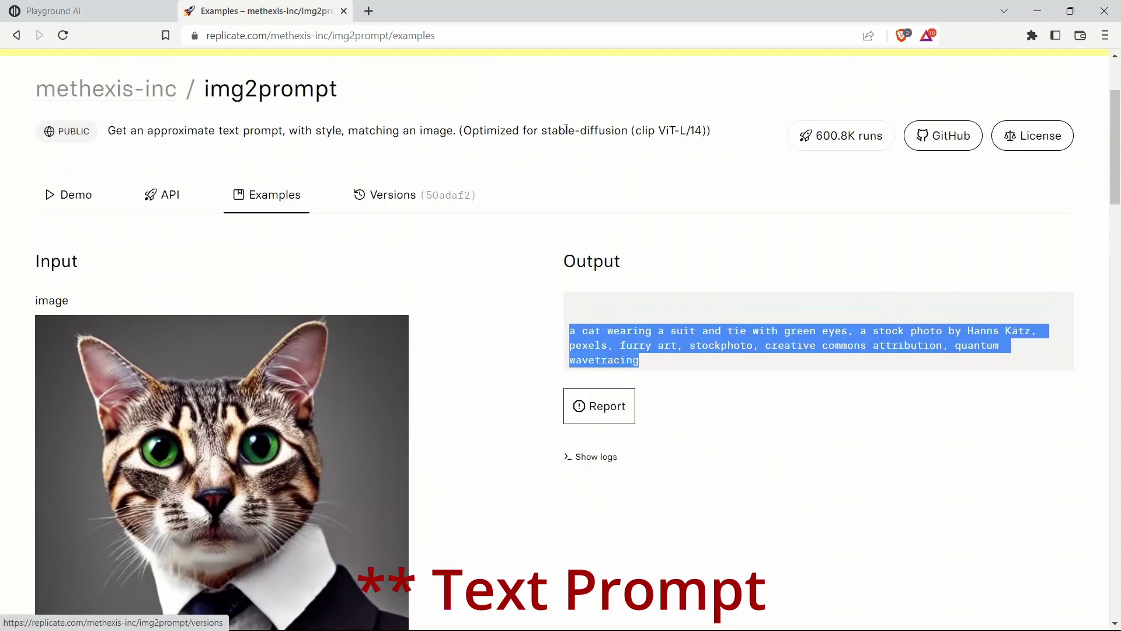
pyautogui.moveTo(541, 131); pyautogui.dragTo(629, 133)
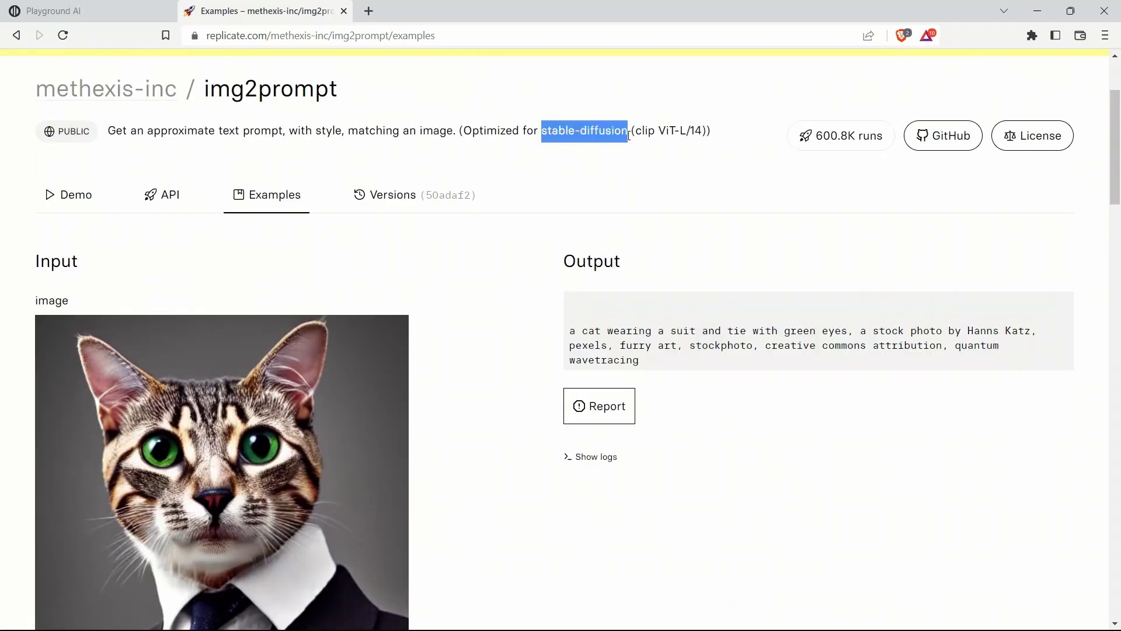
pyautogui.tripleClick(655, 340)
pyautogui.hotkey('ctrl', 'c')
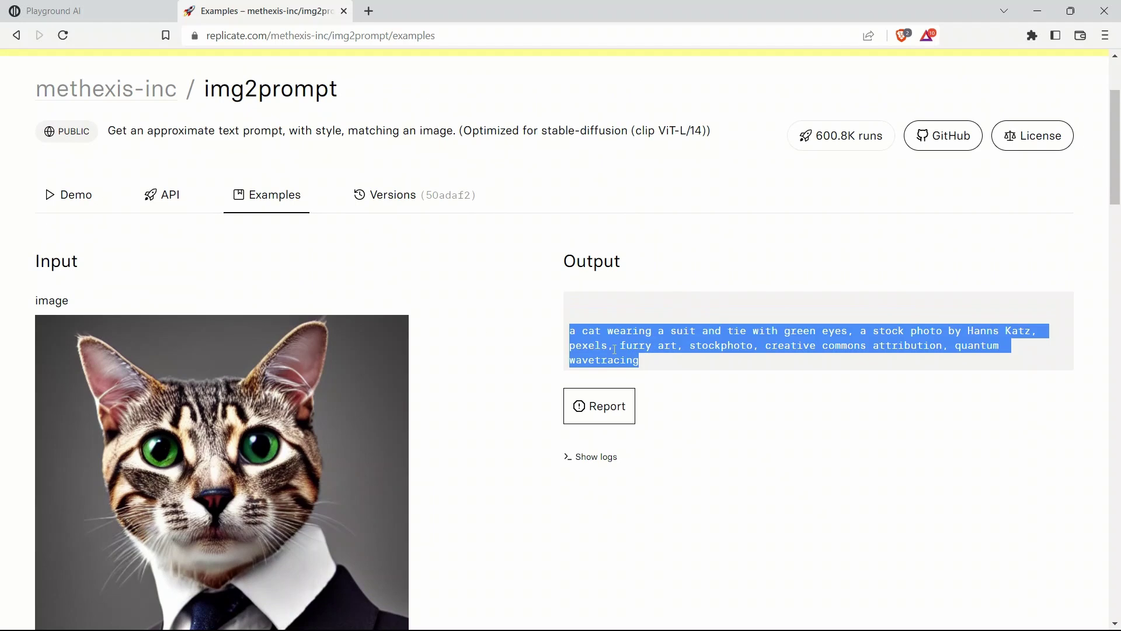
pyautogui.hotkey('ctrl', 'shift', 'Tab')
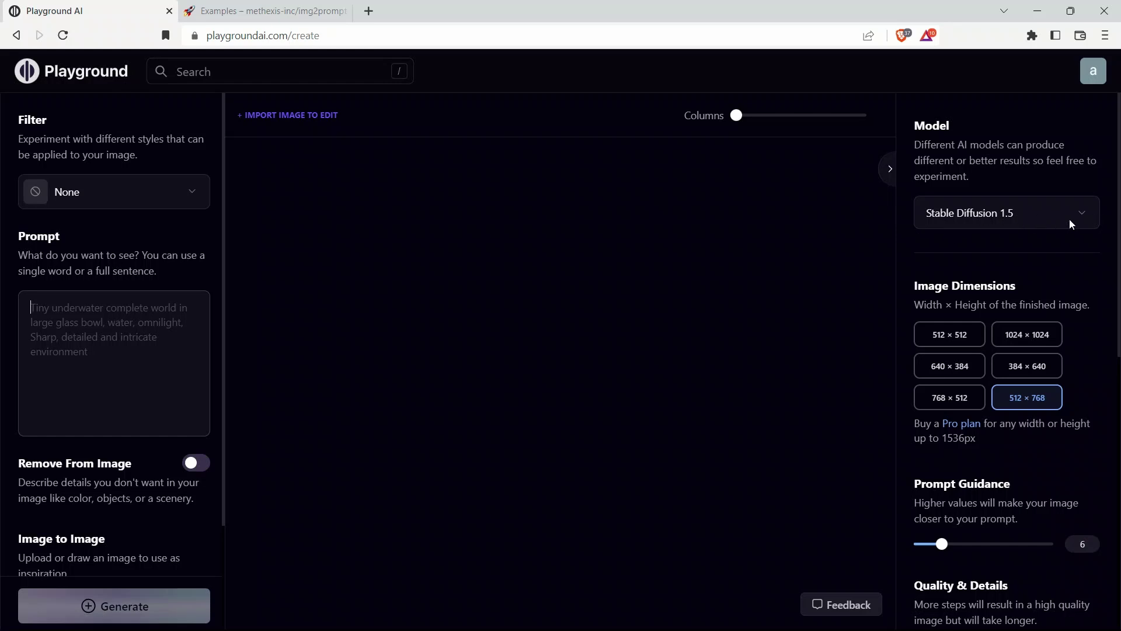
# - Paste the cat prompt into Playground AI under Stable Diffusion 1.5 and generate images
pyautogui.click(1000, 215)
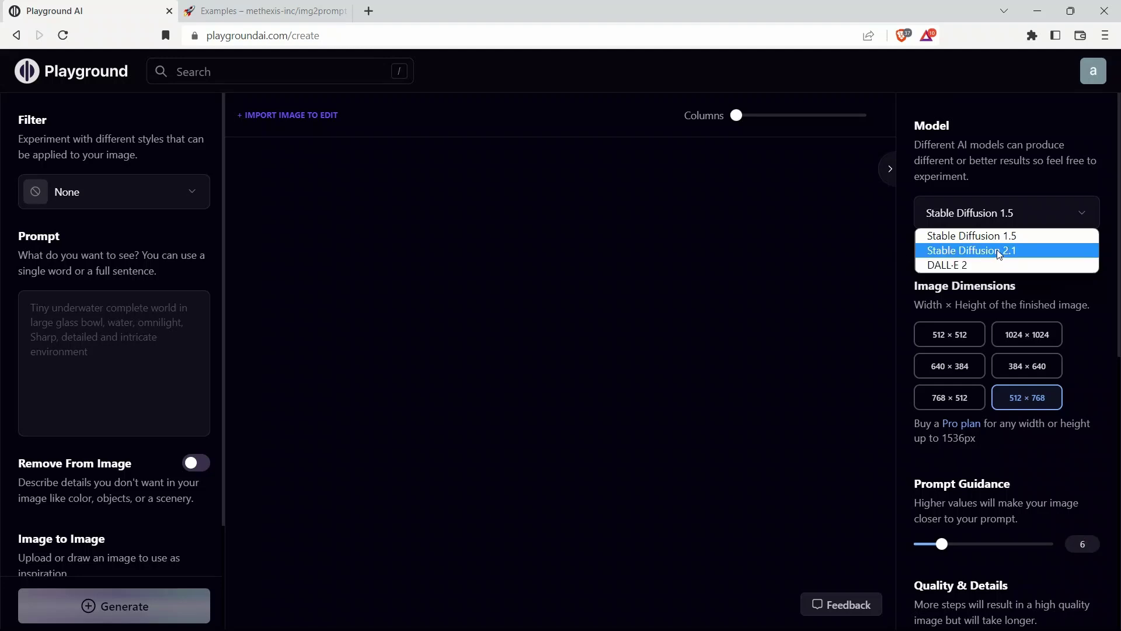
pyautogui.click(193, 358)
pyautogui.hotkey('ctrl', 'v')
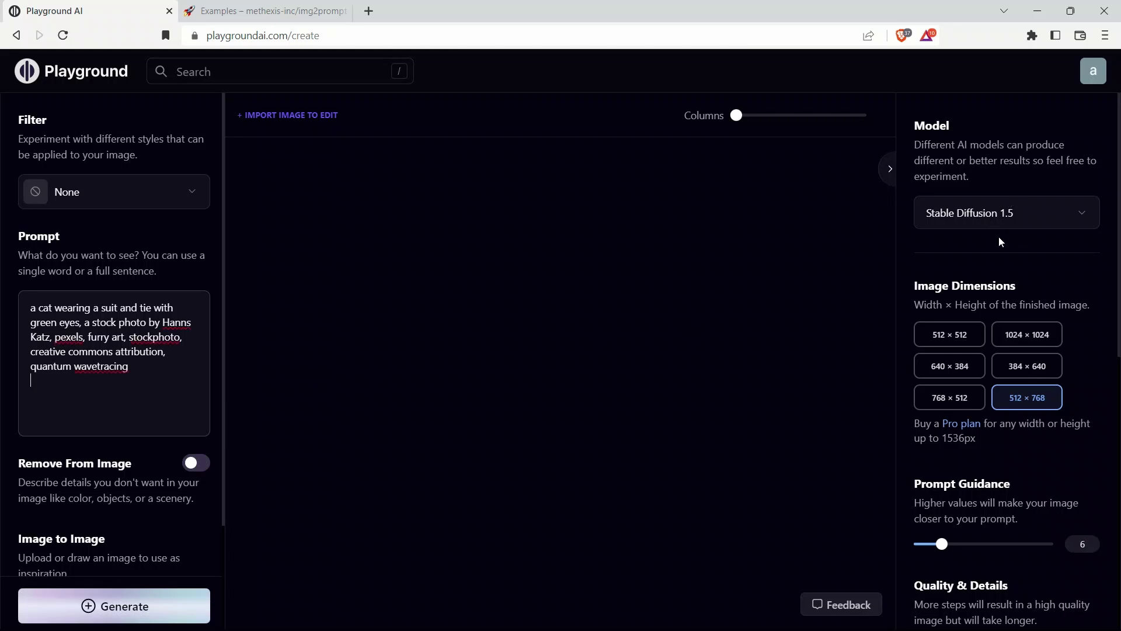
pyautogui.click(137, 607)
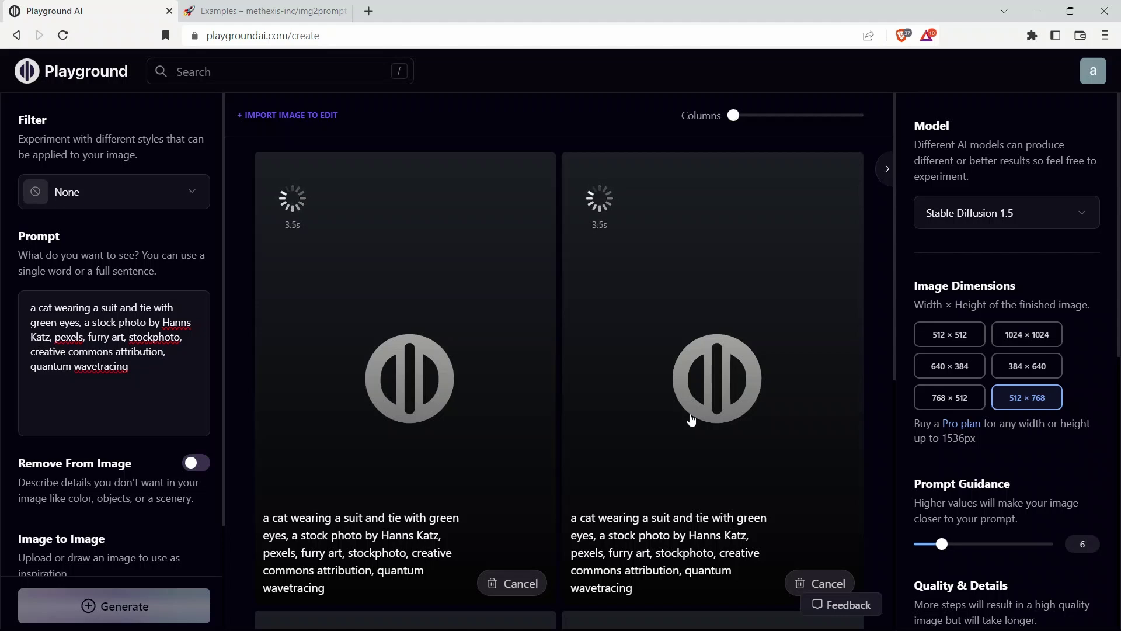
pyautogui.scroll(-8, 690, 420)
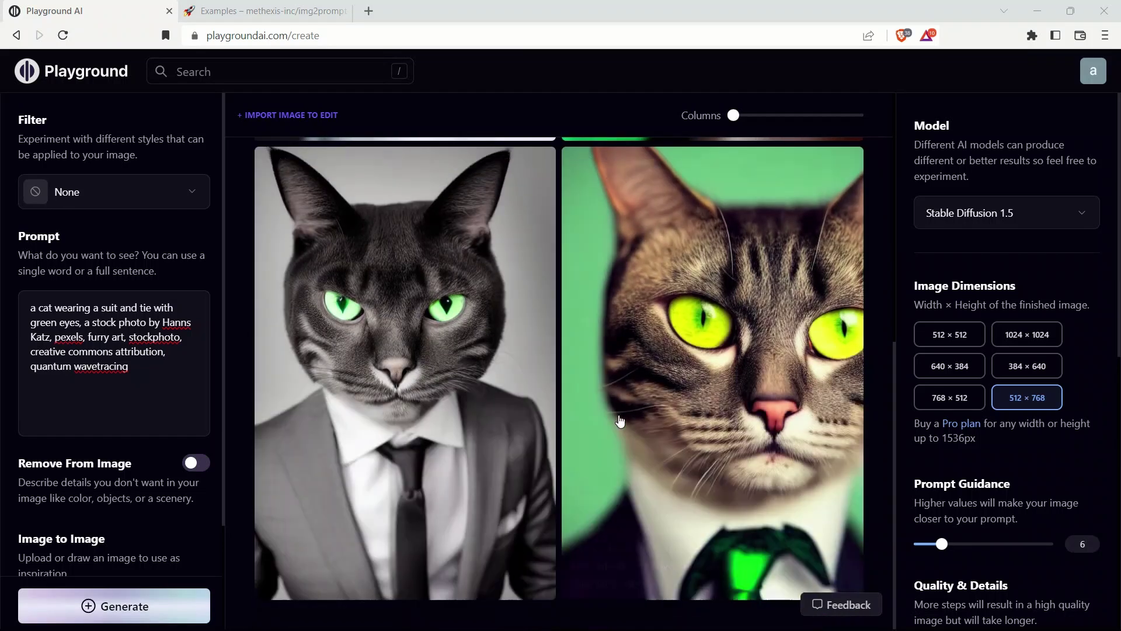
pyautogui.scroll(6, 620, 420)
pyautogui.scroll(-6, 467, 351)
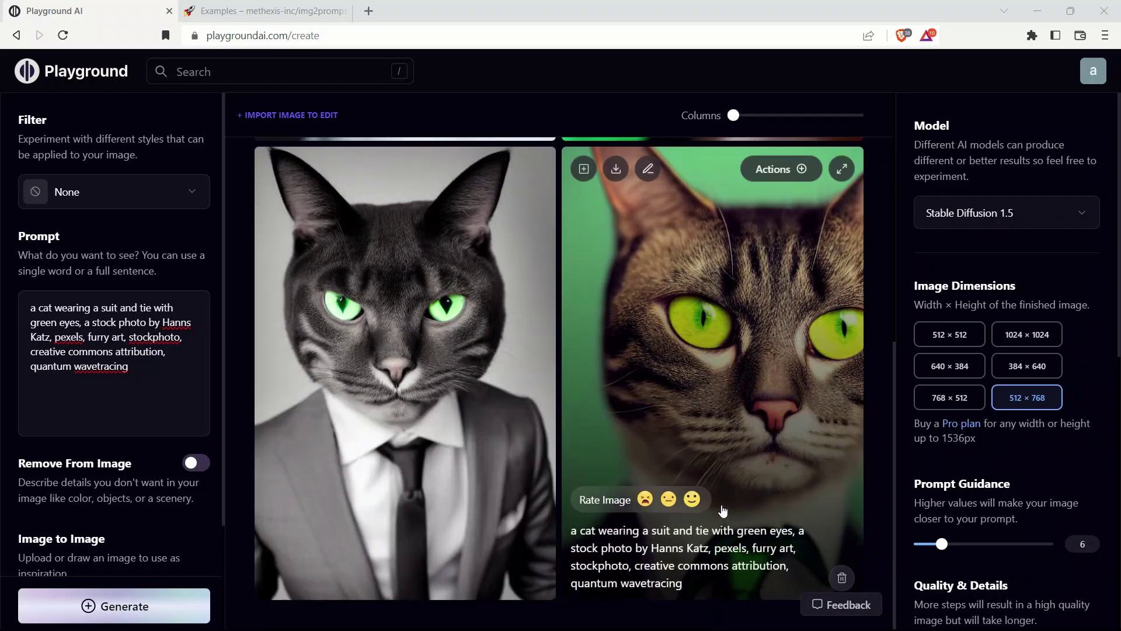
# - Enlarge the results to inspect the grey cat in a suit, then glance at the img2prompt page
pyautogui.click(769, 263)
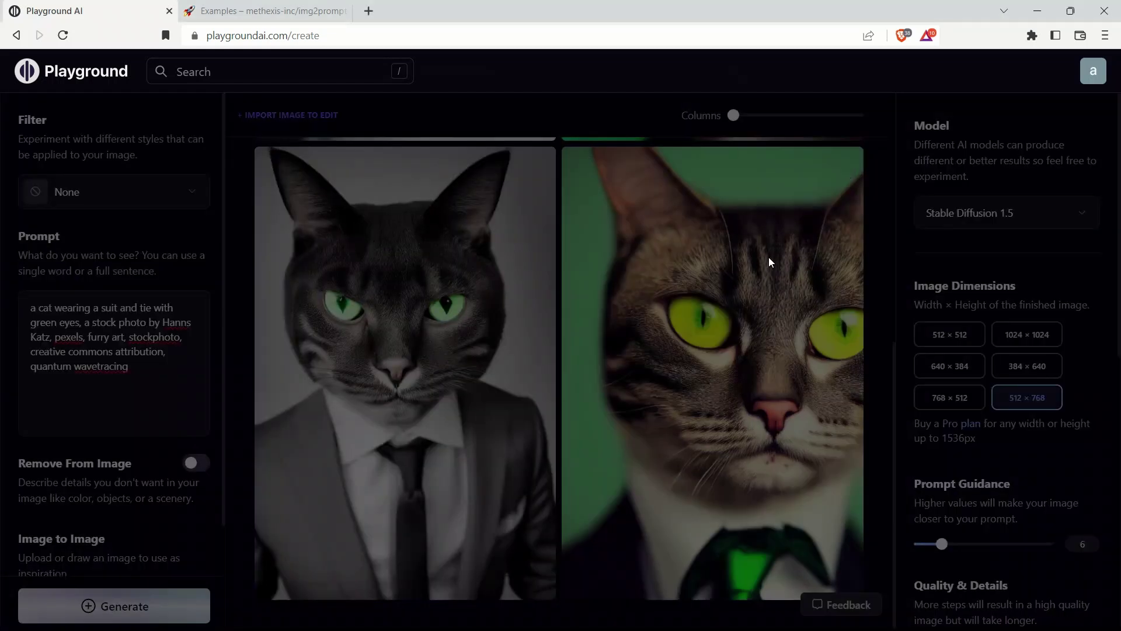
pyautogui.moveTo(491, 388); pyautogui.dragTo(618, 424)
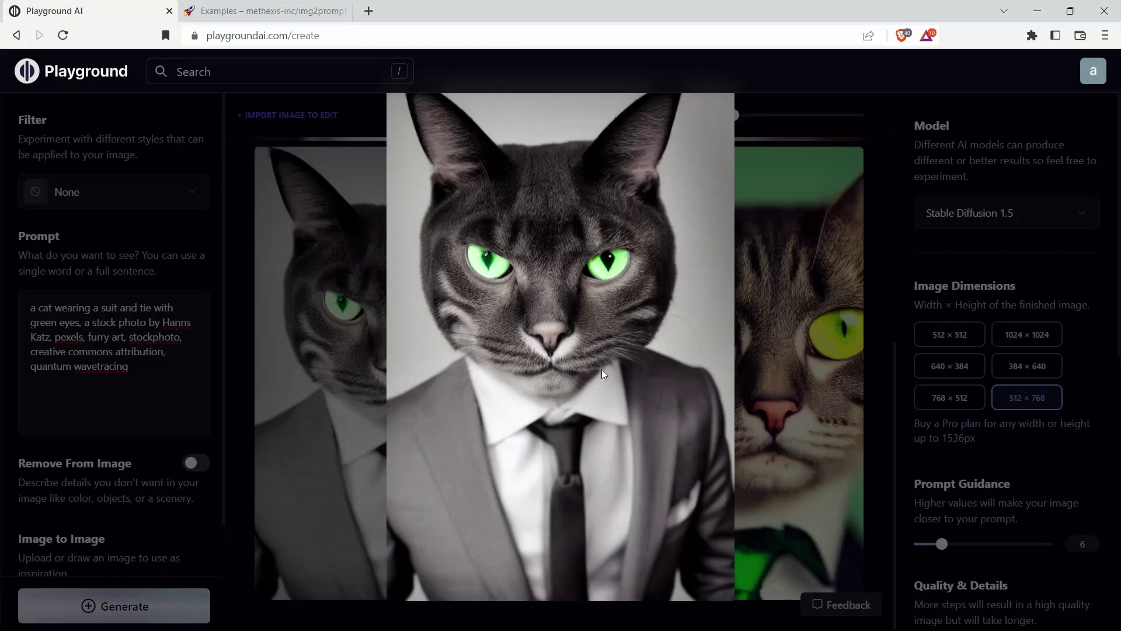
pyautogui.click(766, 380)
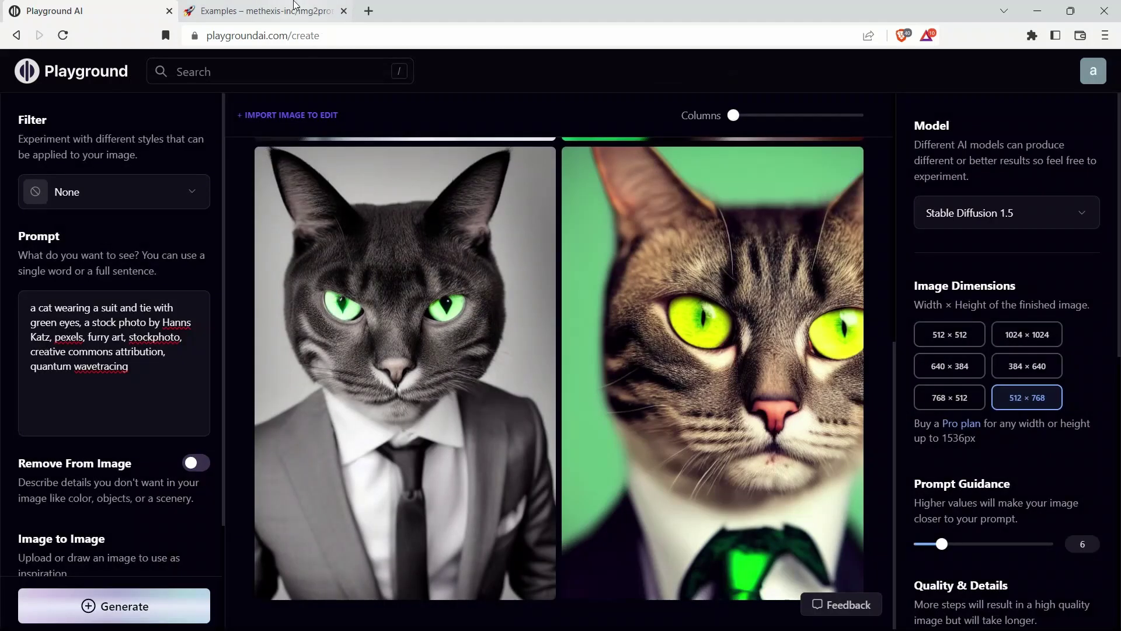
pyautogui.click(268, 10)
pyautogui.hotkey('ctrl', '+')
pyautogui.hotkey('ctrl', '+')
pyautogui.hotkey('ctrl', '+')
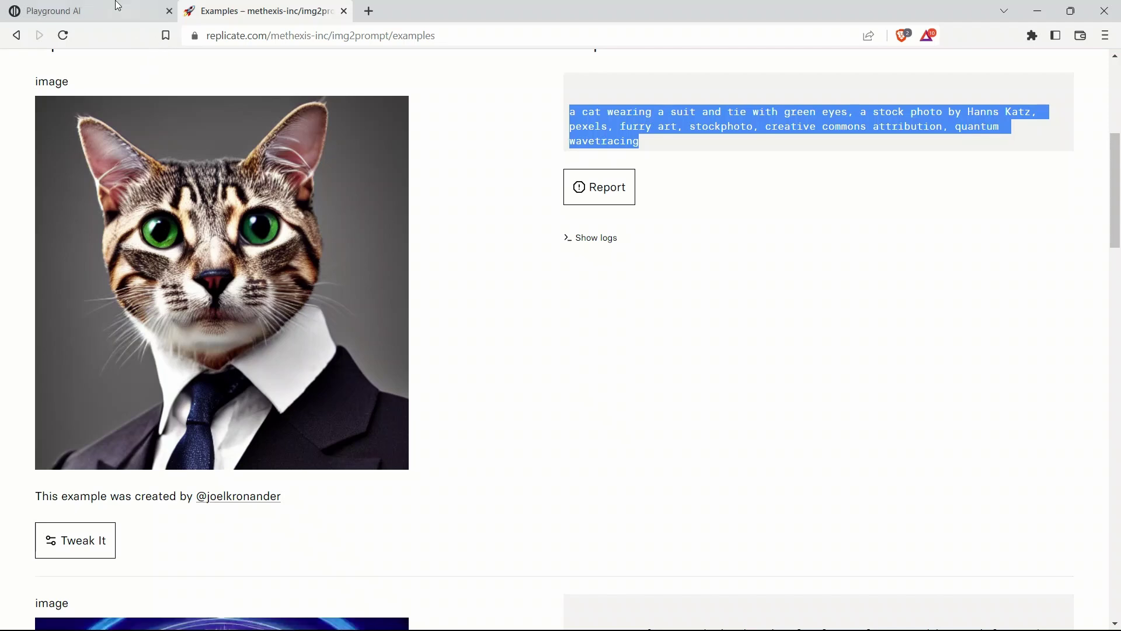
# - Generate a Stable Diffusion 2.1 batch from the pasted cat prompt and enlarge the upper-left image
pyautogui.click(52, 10)
pyautogui.click(111, 363)
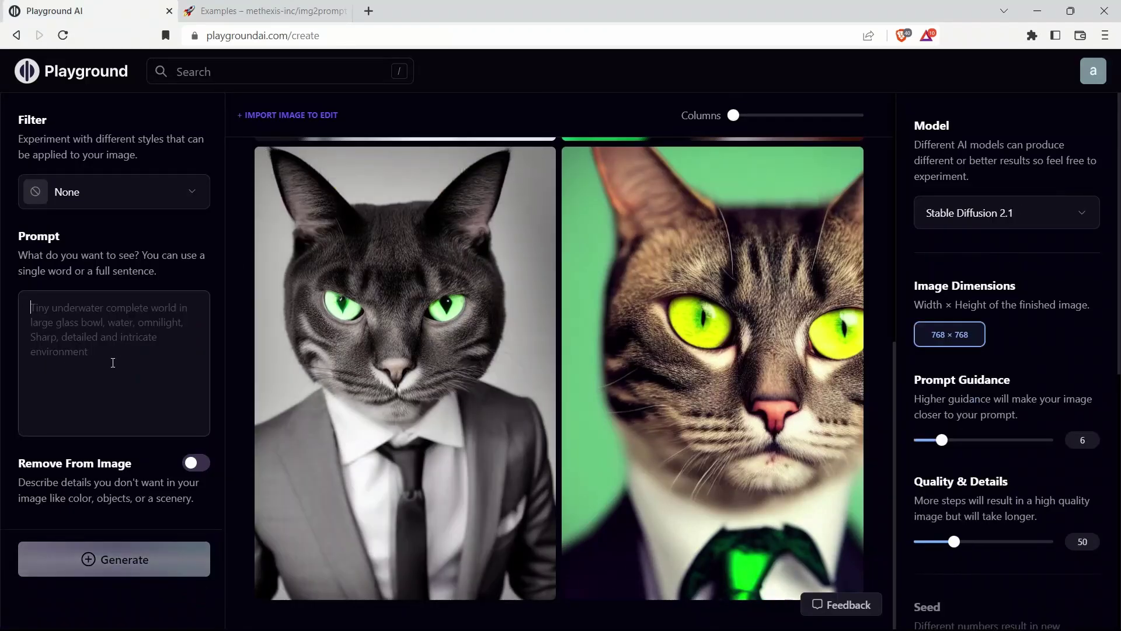
pyautogui.hotkey('ctrl', 'v')
pyautogui.click(142, 571)
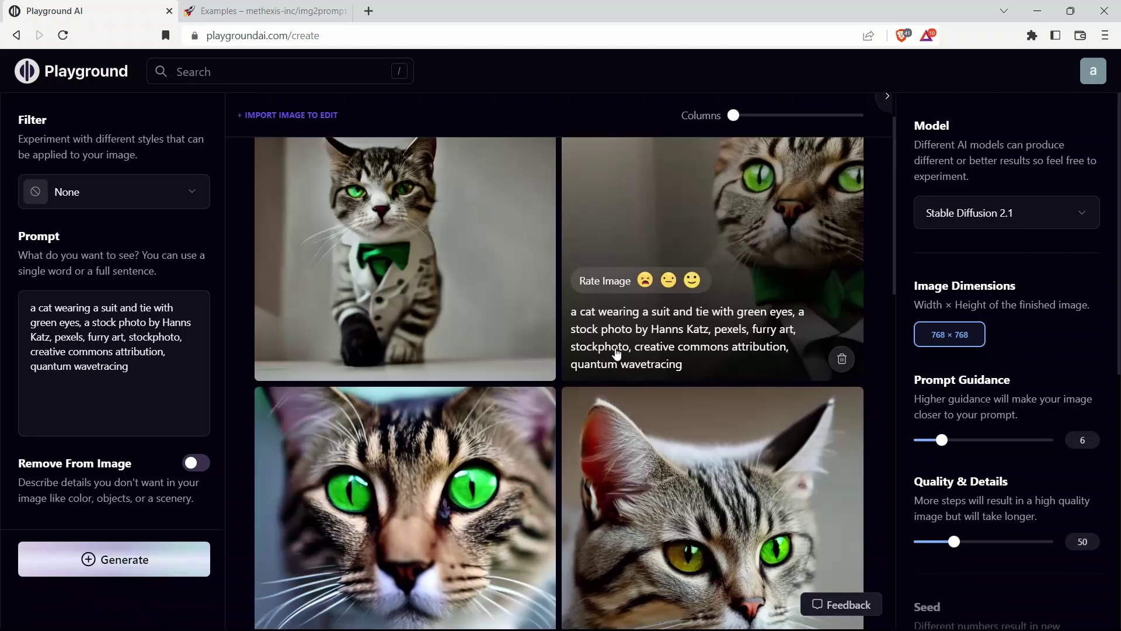
pyautogui.scroll(-2, 617, 355)
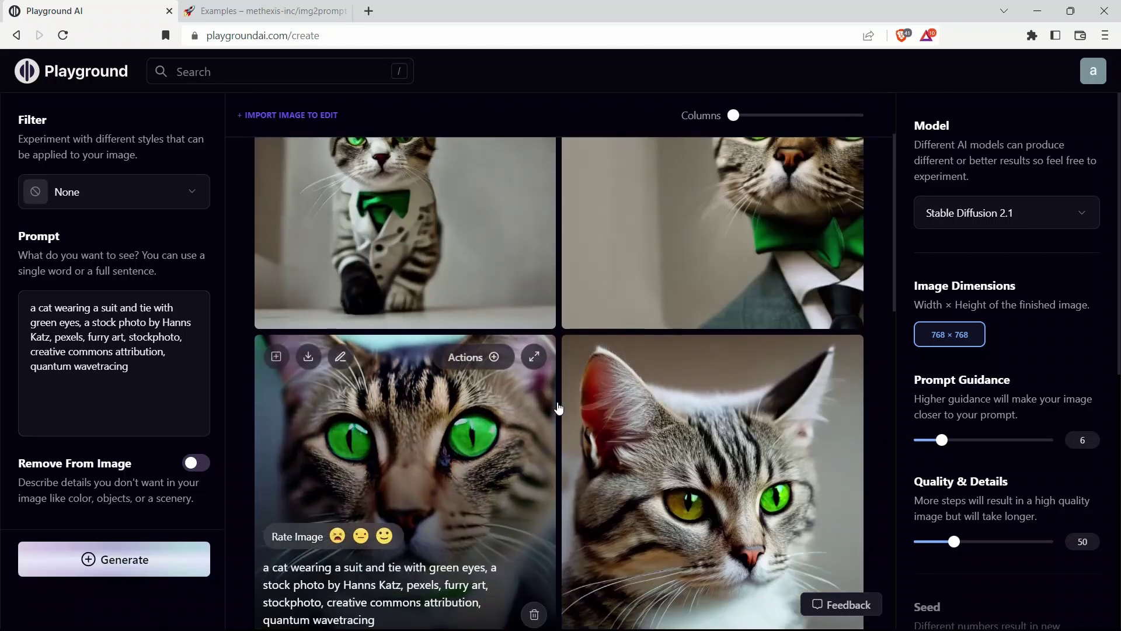
pyautogui.scroll(3, 714, 365)
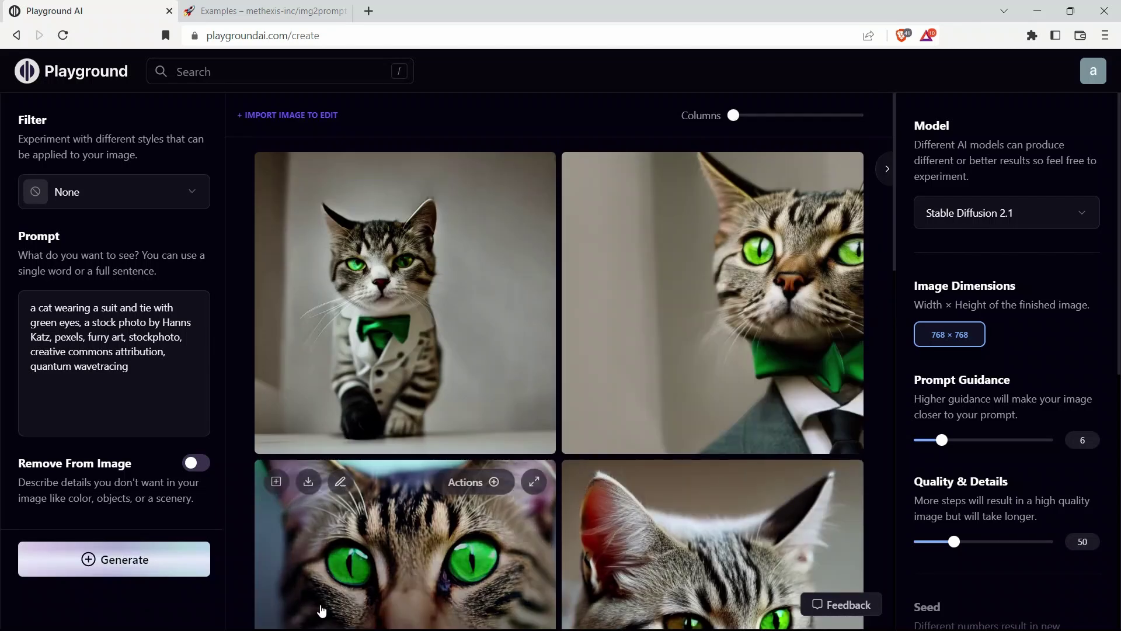
pyautogui.scroll(-3, 374, 526)
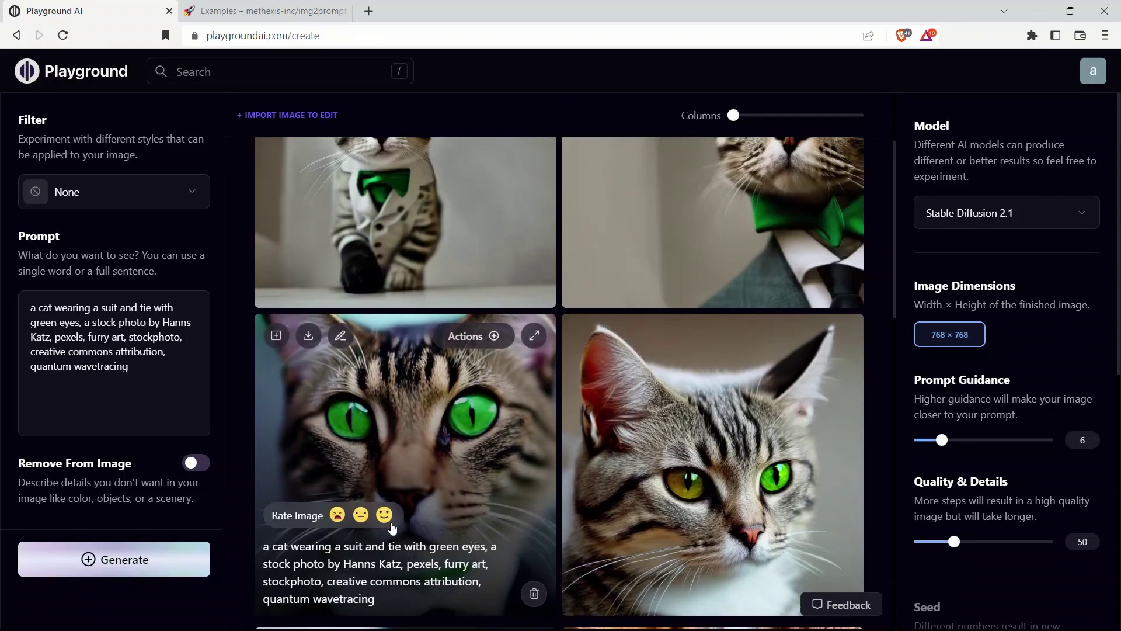
pyautogui.scroll(3, 493, 267)
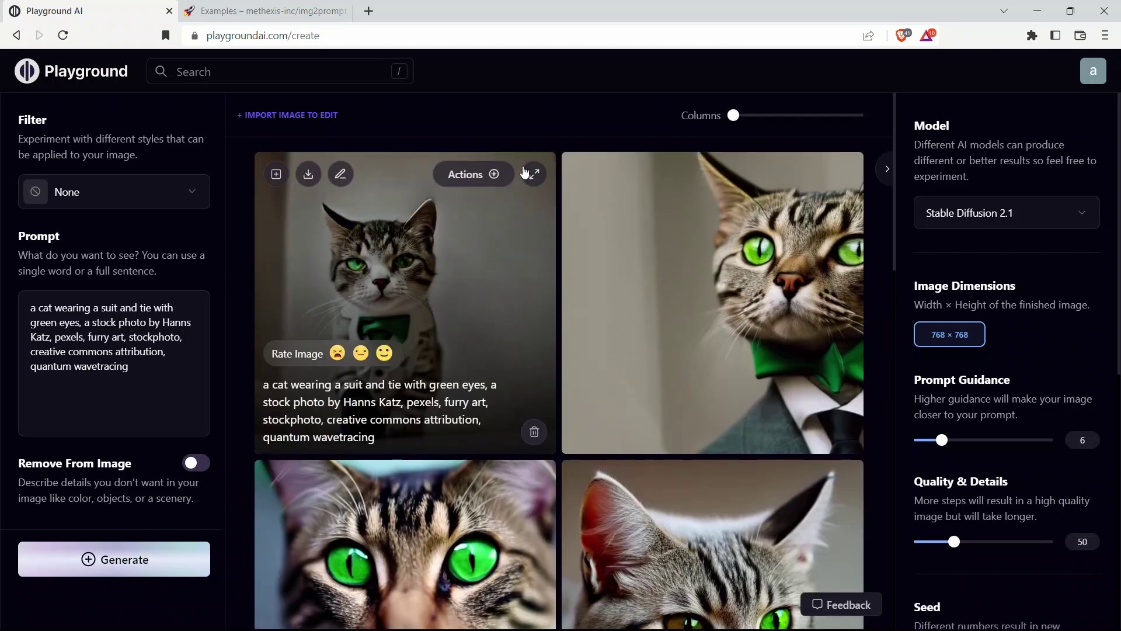
pyautogui.click(534, 174)
pyautogui.click(857, 284)
pyautogui.moveTo(857, 285)
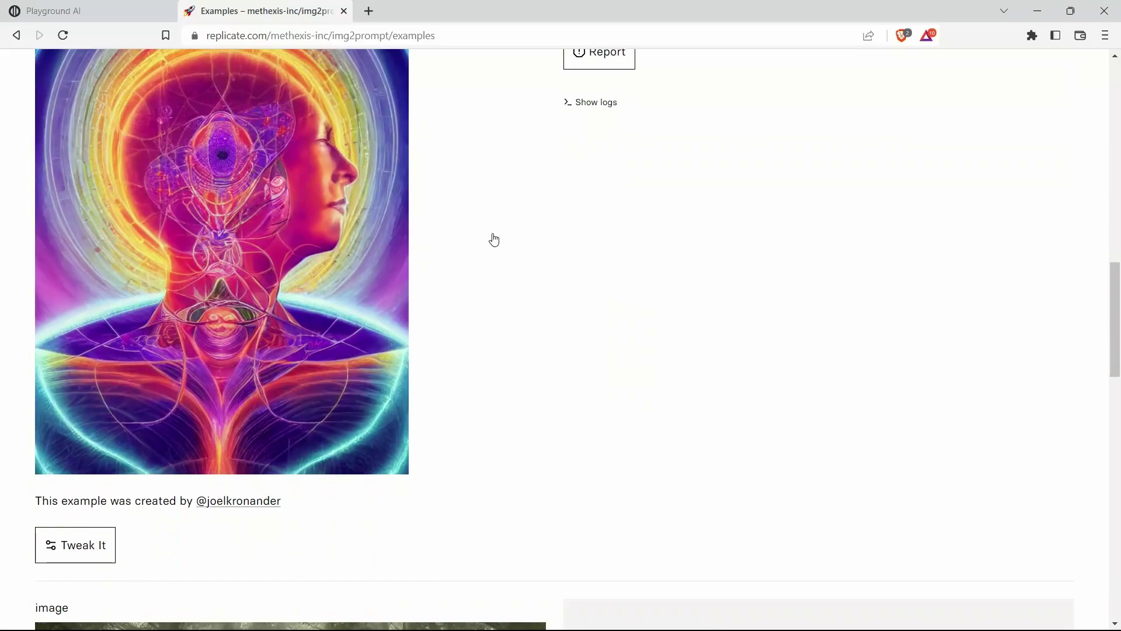
# - Select the woman's-head painting example's full prompt on the Examples page and return to Playground AI
pyautogui.scroll(-3, 493, 238)
pyautogui.scroll(-2, 493, 239)
pyautogui.scroll(8, 493, 241)
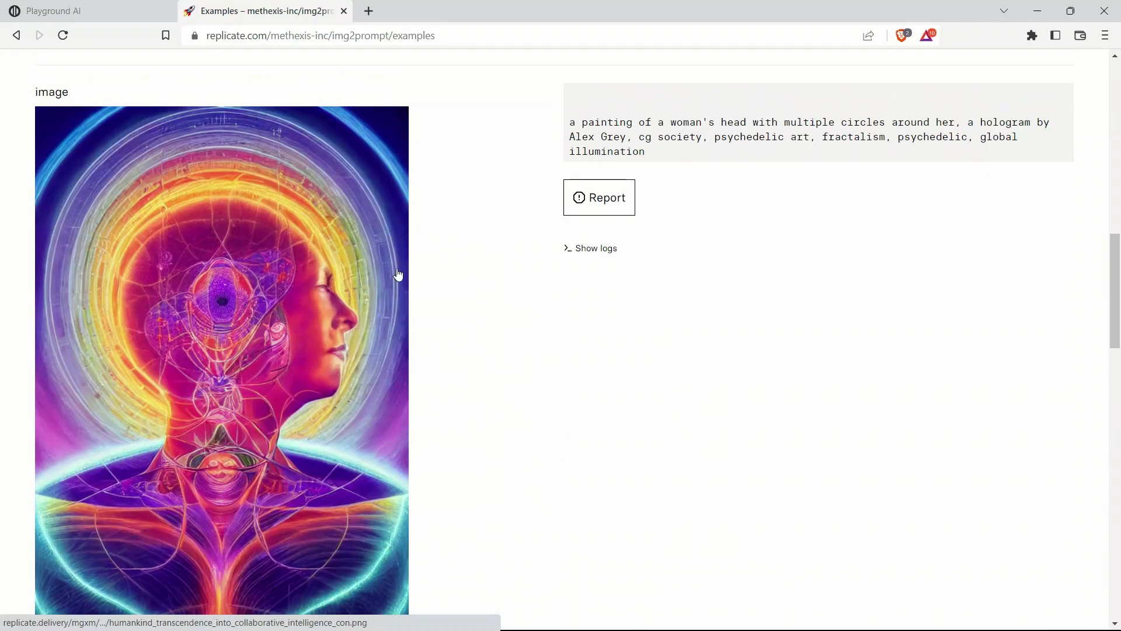
pyautogui.scroll(-2, 187, 333)
pyautogui.scroll(2, 187, 333)
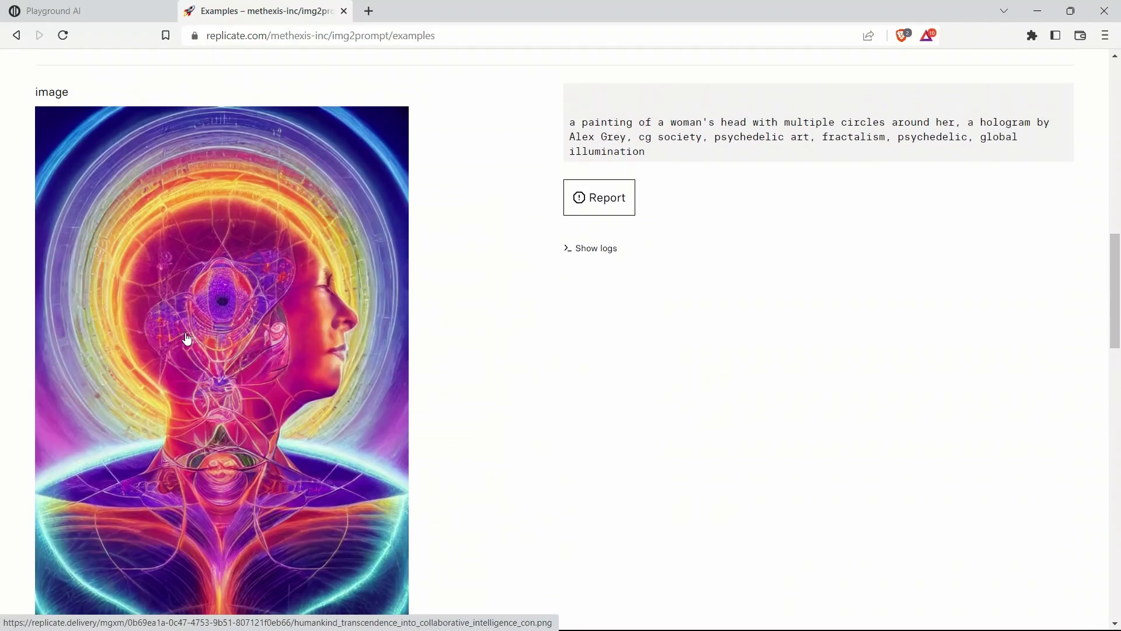
pyautogui.scroll(-1, 187, 339)
pyautogui.scroll(-1, 258, 317)
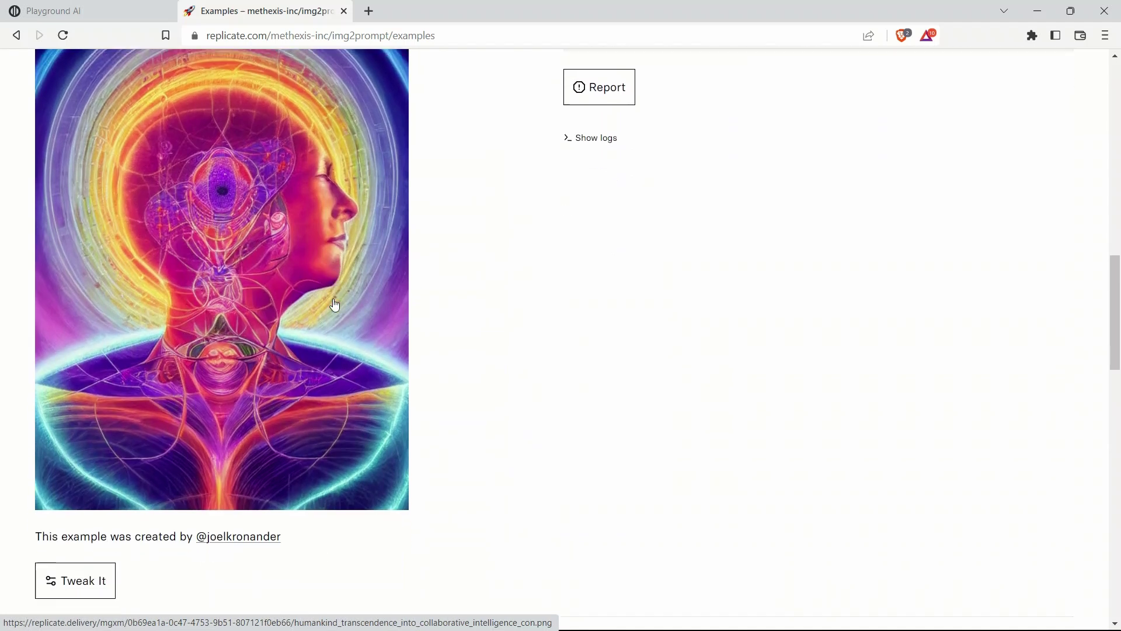
pyautogui.scroll(2, 333, 303)
pyautogui.tripleClick(723, 121)
pyautogui.hotkey('ctrl', 'c')
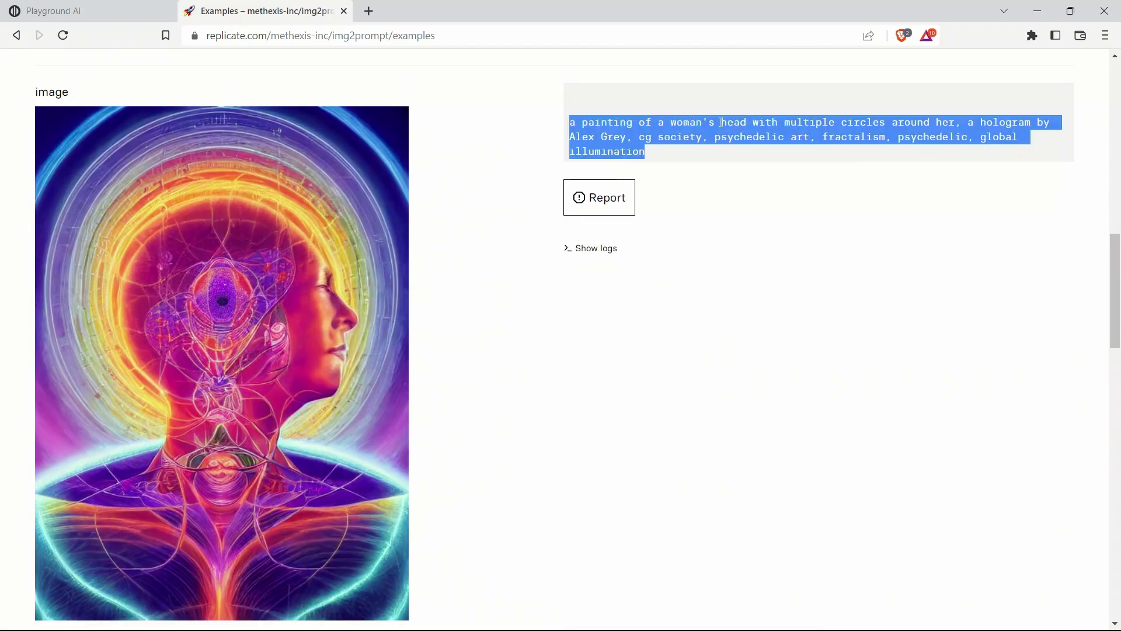
pyautogui.scroll(2, 720, 122)
pyautogui.scroll(-9, 566, 200)
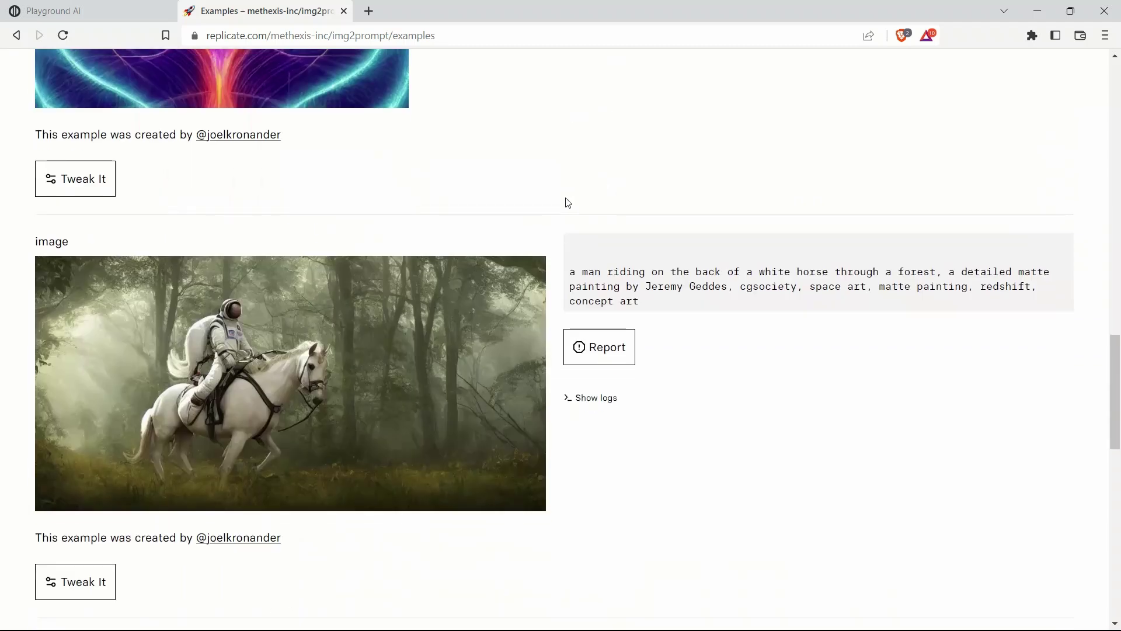
pyautogui.scroll(-7, 565, 200)
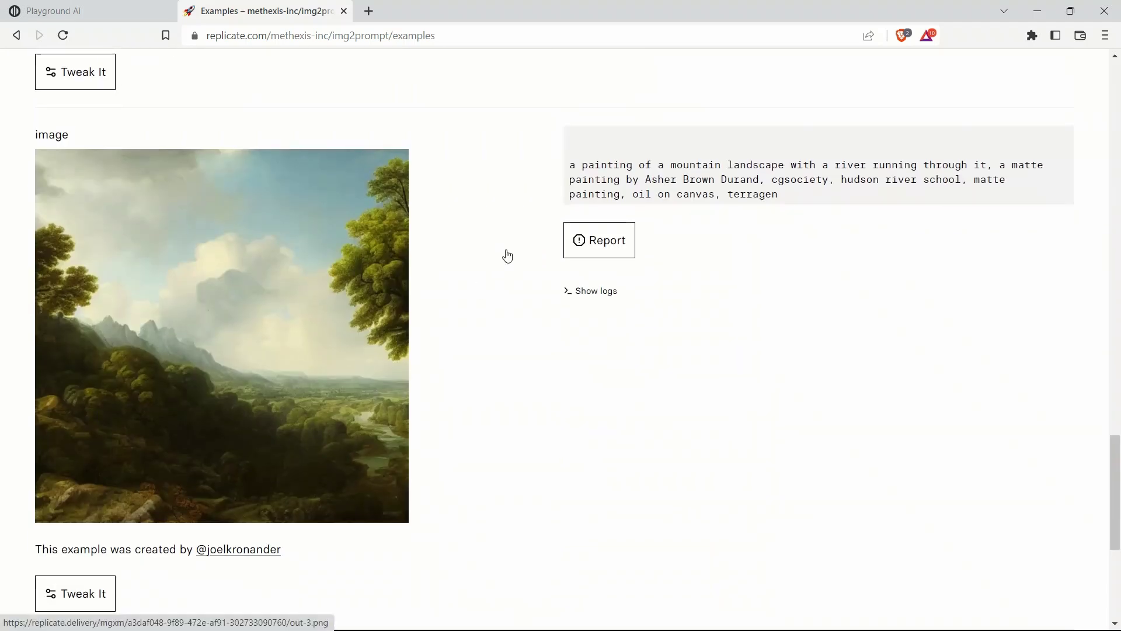
pyautogui.hotkey('ctrl', 'shift', 'Tab')
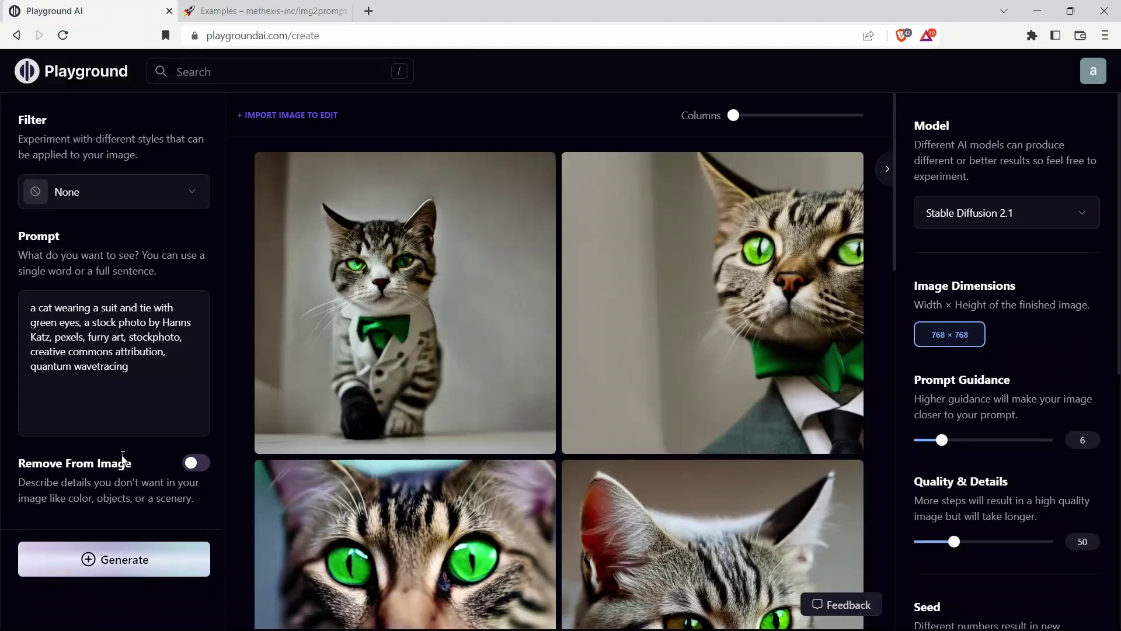
# - Replace the cat prompt with the woman's-head prompt, generate an image, and return to Replicate's examples
pyautogui.moveTo(136, 380); pyautogui.dragTo(23, 310)
pyautogui.hotkey('ctrl', 'v')
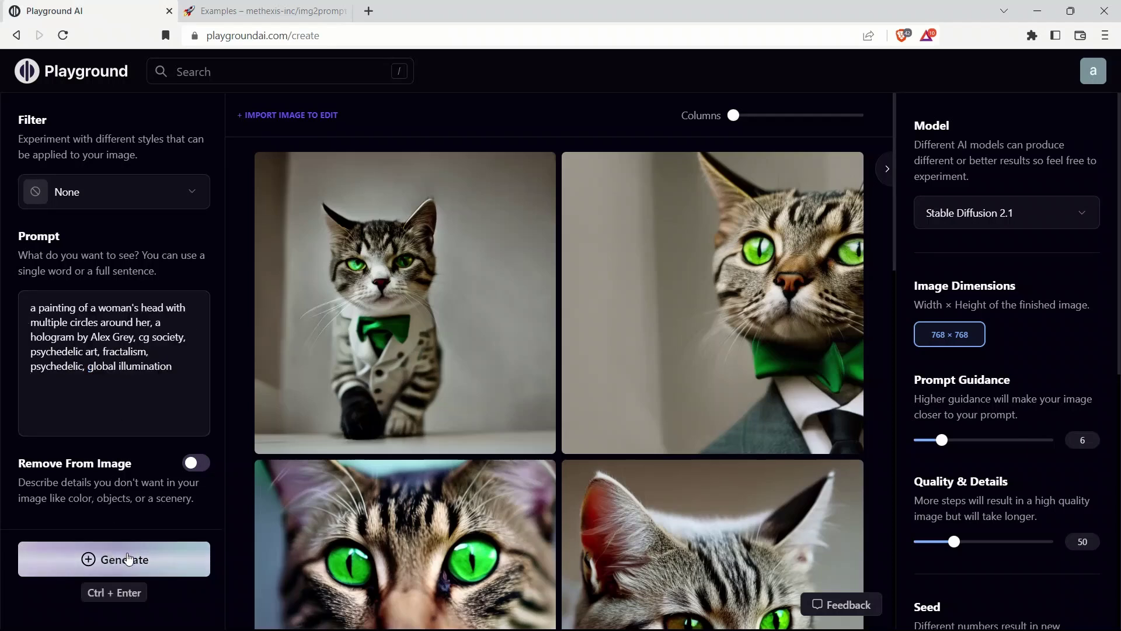
pyautogui.click(119, 560)
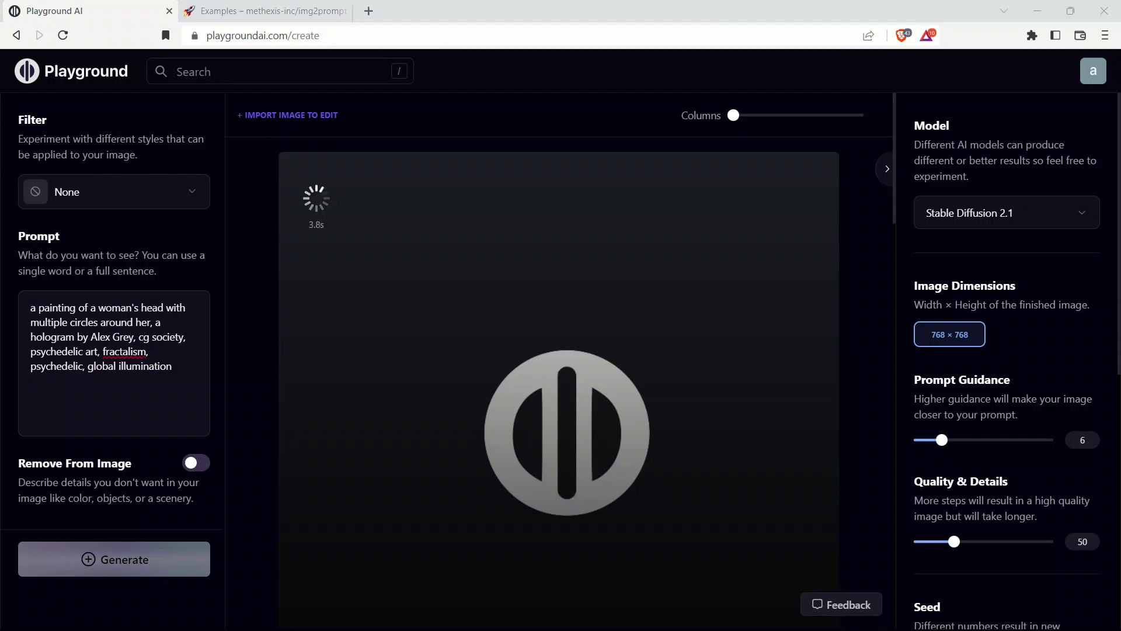
pyautogui.scroll(-1, 706, 333)
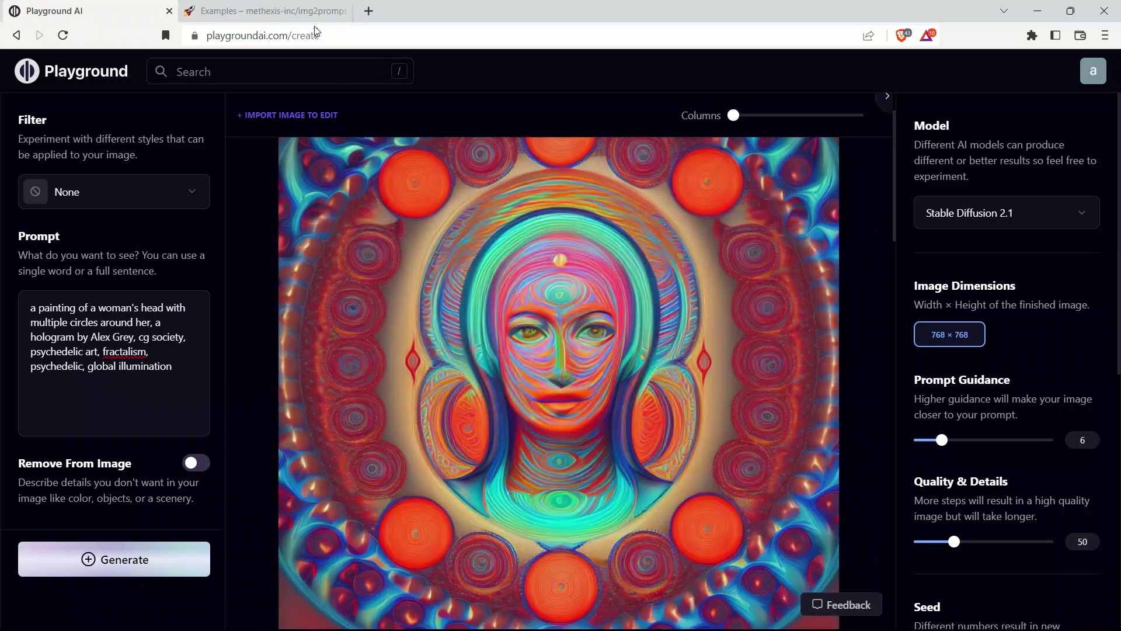
pyautogui.click(279, 9)
pyautogui.scroll(-8, 303, 305)
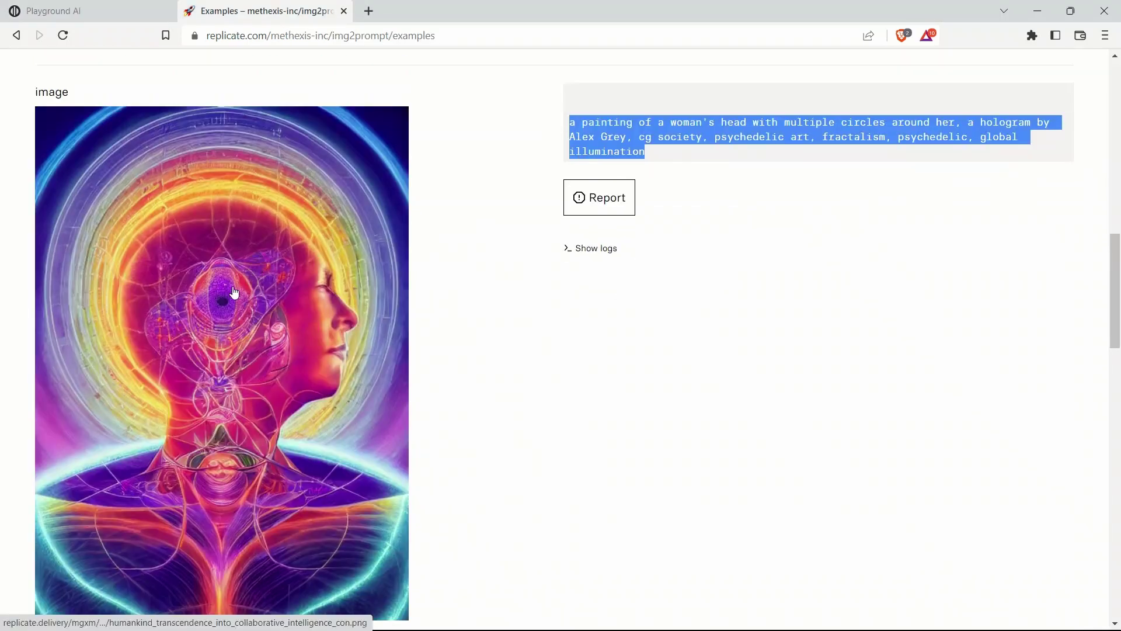
# - Switch the model to Stable Diffusion 1.5 and generate images from the woman's-head prompt
pyautogui.click(105, 5)
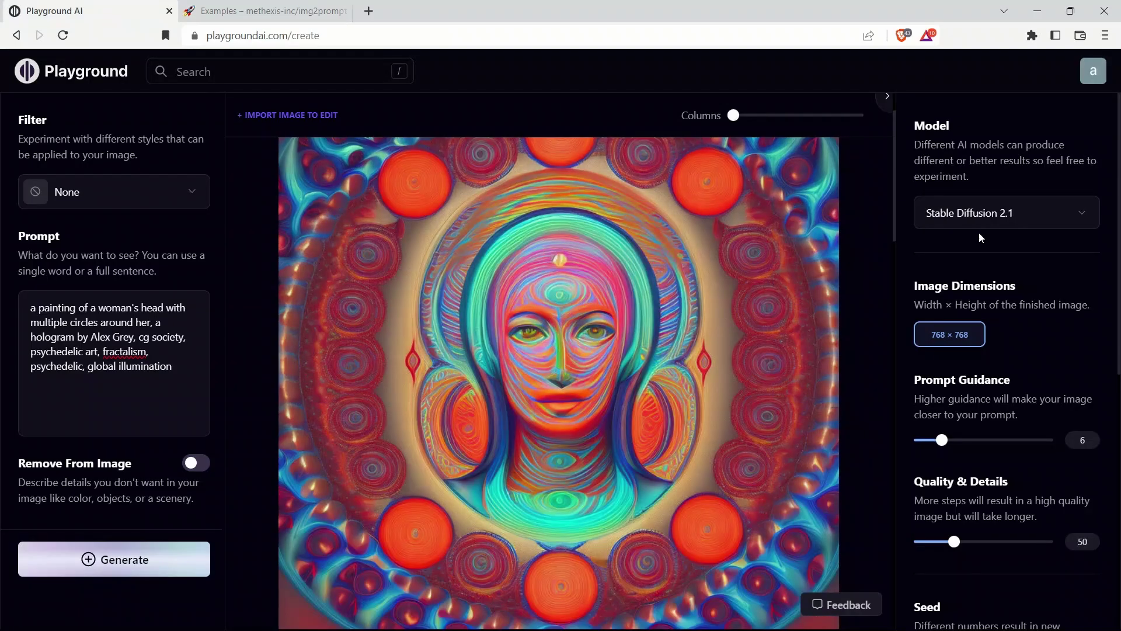
pyautogui.click(1004, 213)
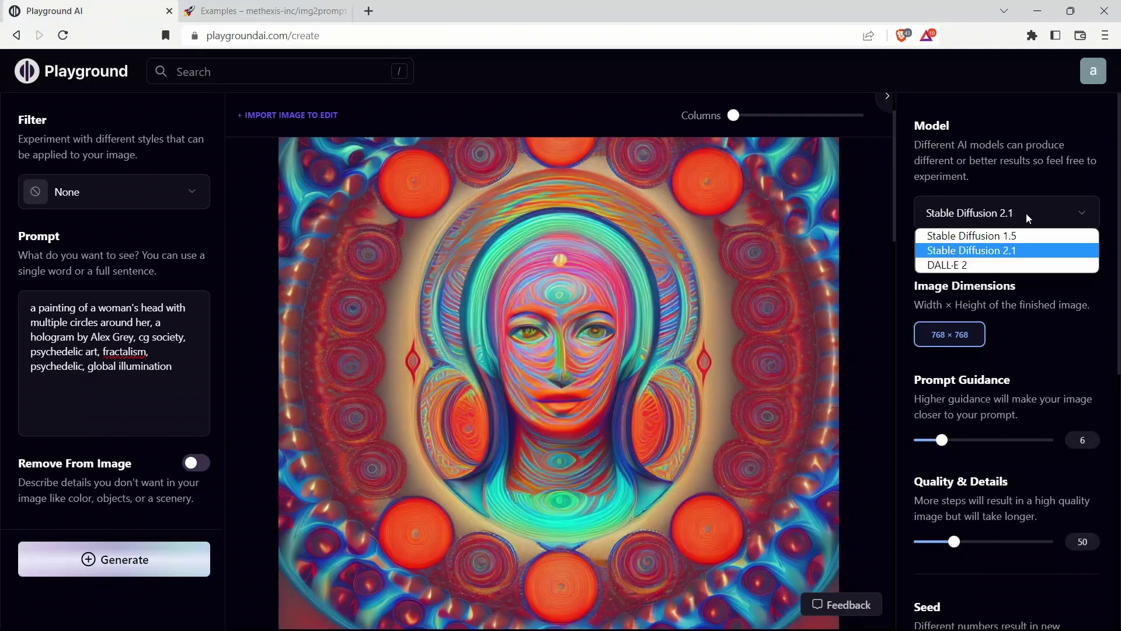
pyautogui.click(1009, 237)
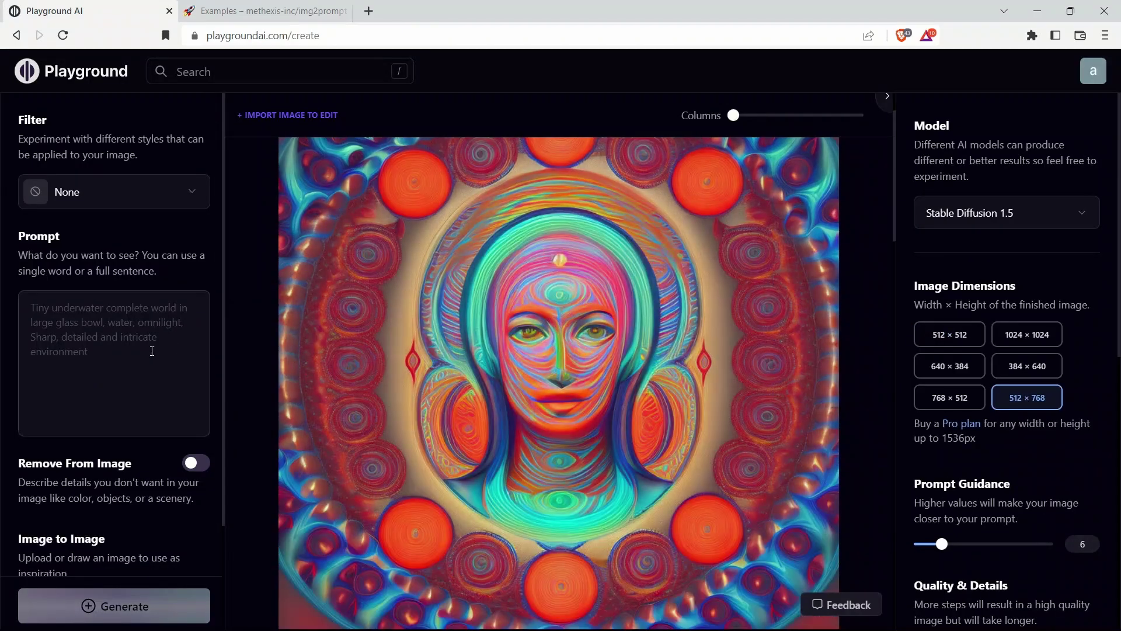
pyautogui.hotkey('ctrl', 'v')
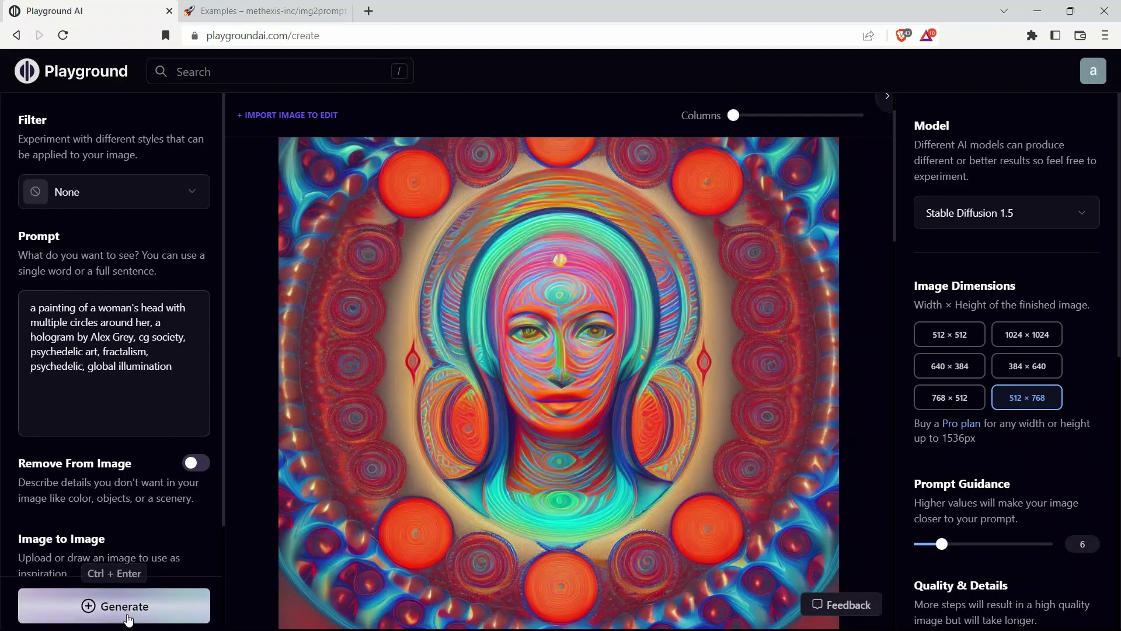
pyautogui.click(117, 601)
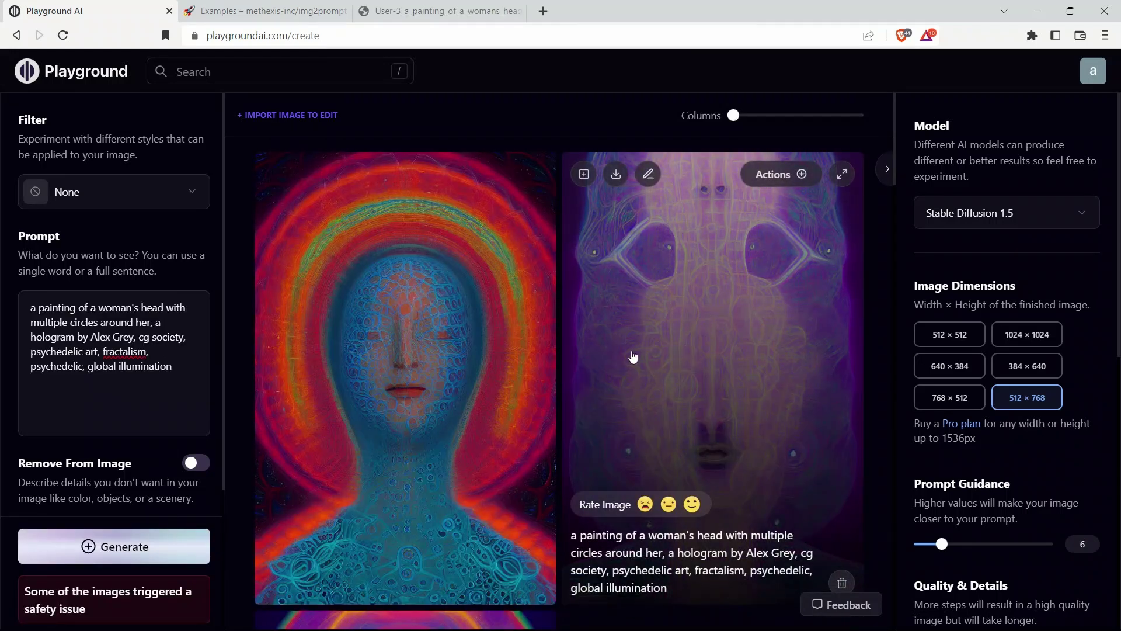
pyautogui.scroll(-2, 624, 356)
pyautogui.scroll(-3, 624, 356)
pyautogui.scroll(4, 481, 455)
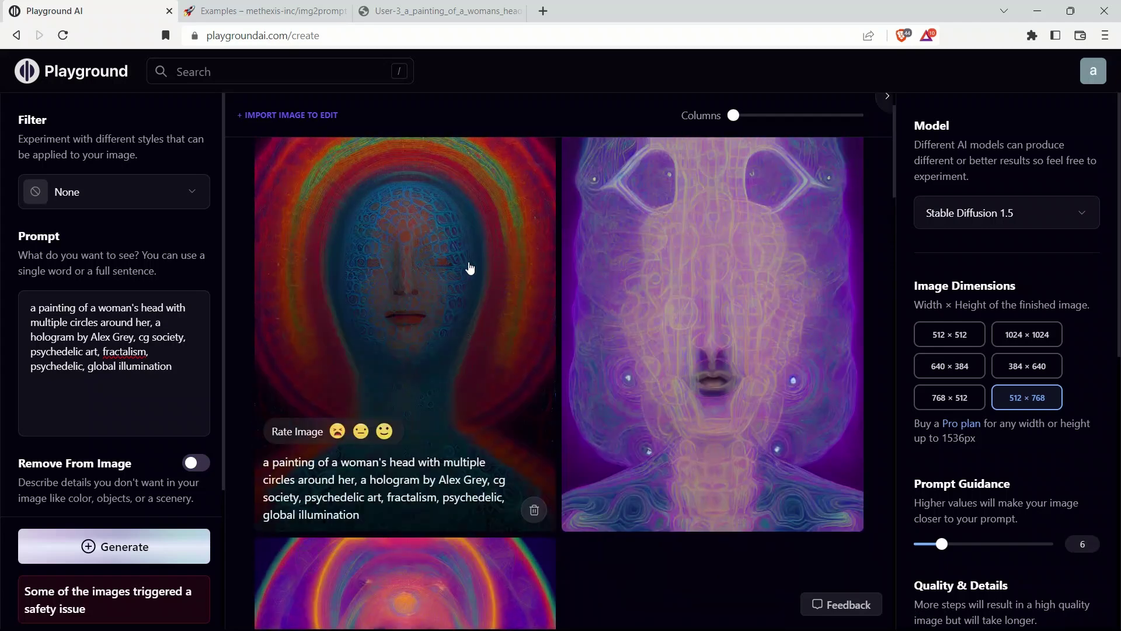
pyautogui.scroll(1, 476, 356)
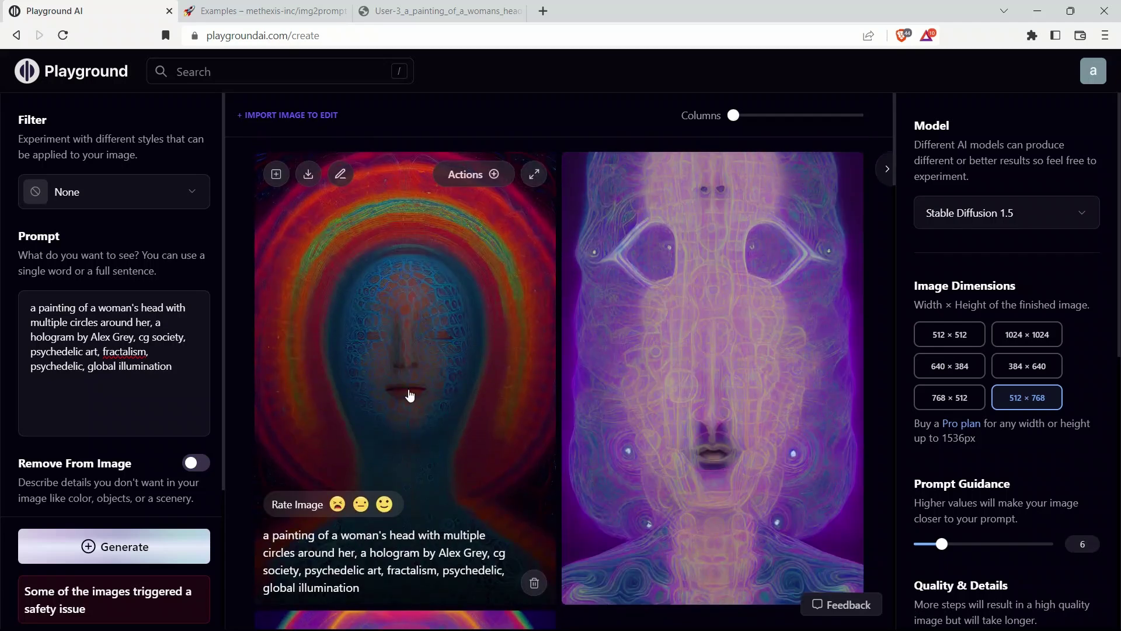
# - View the four psychedelic reference portraits, then return to the Replicate examples page
pyautogui.click(429, 7)
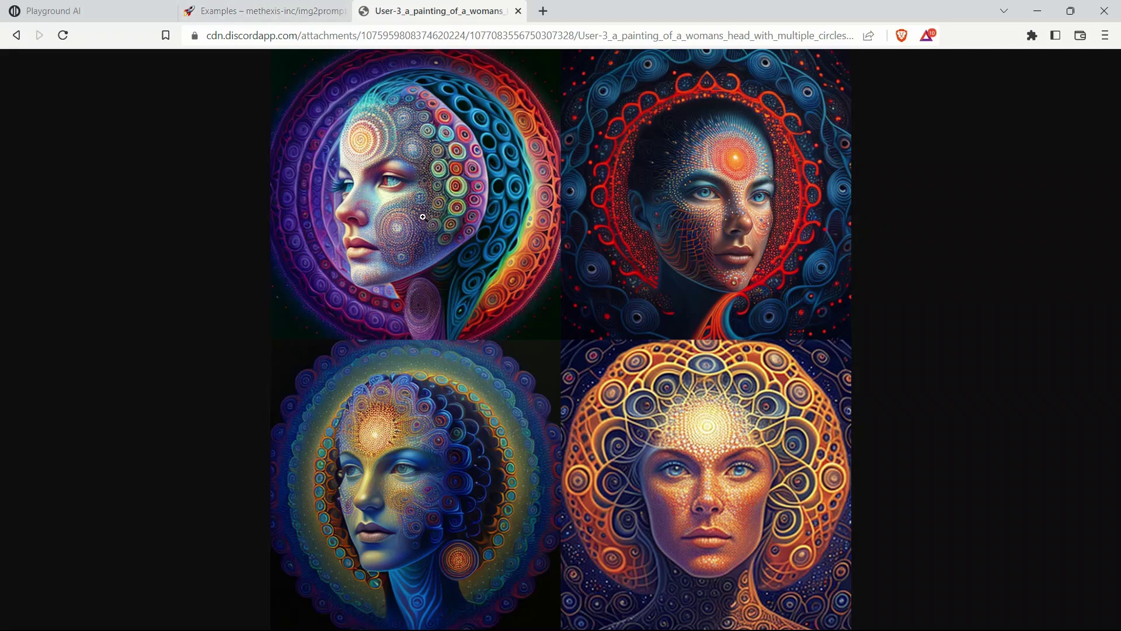
pyautogui.click(232, 8)
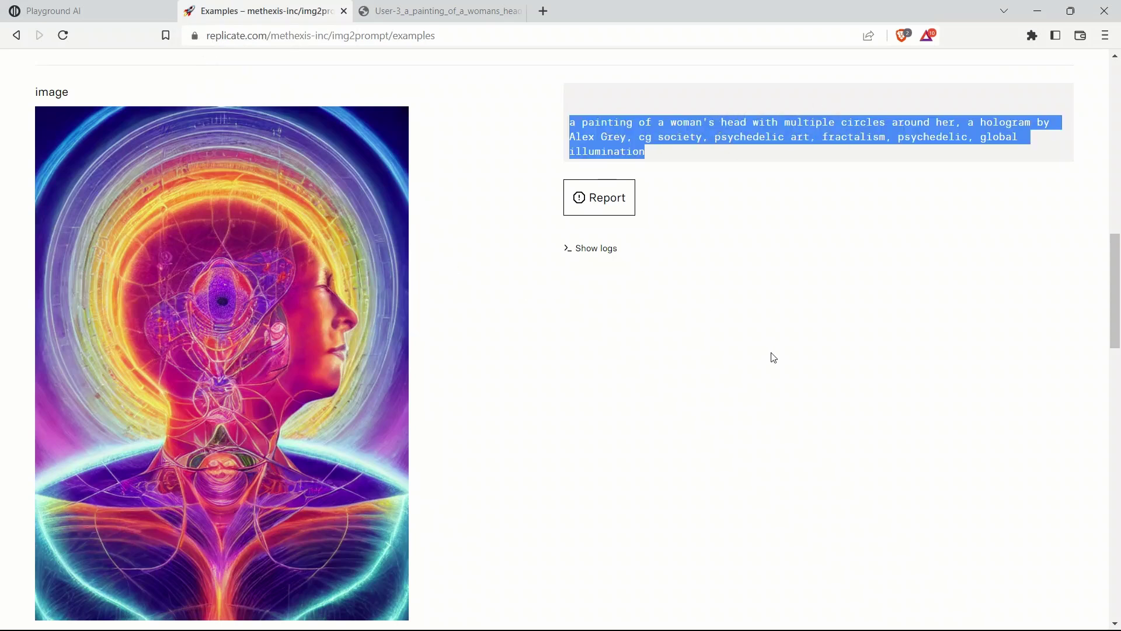
pyautogui.scroll(-10, 774, 357)
# - Copy the mountain-landscape-with-river prompt over the woman's-head prompt and generate images
pyautogui.tripleClick(648, 181)
pyautogui.hotkey('ctrl', 'c')
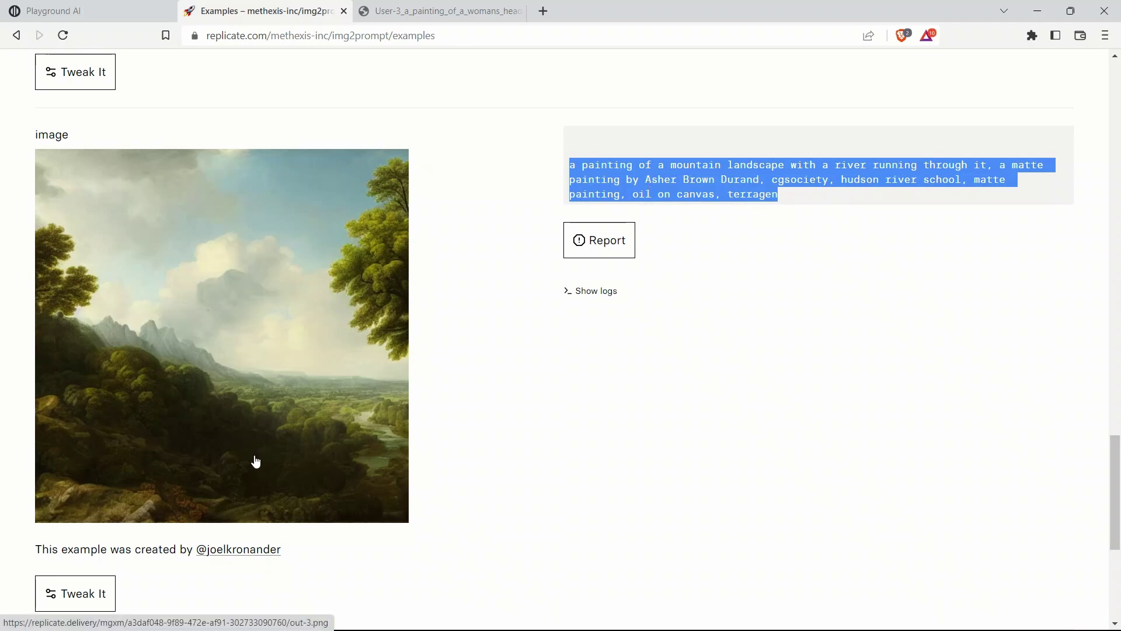
pyautogui.click(100, 10)
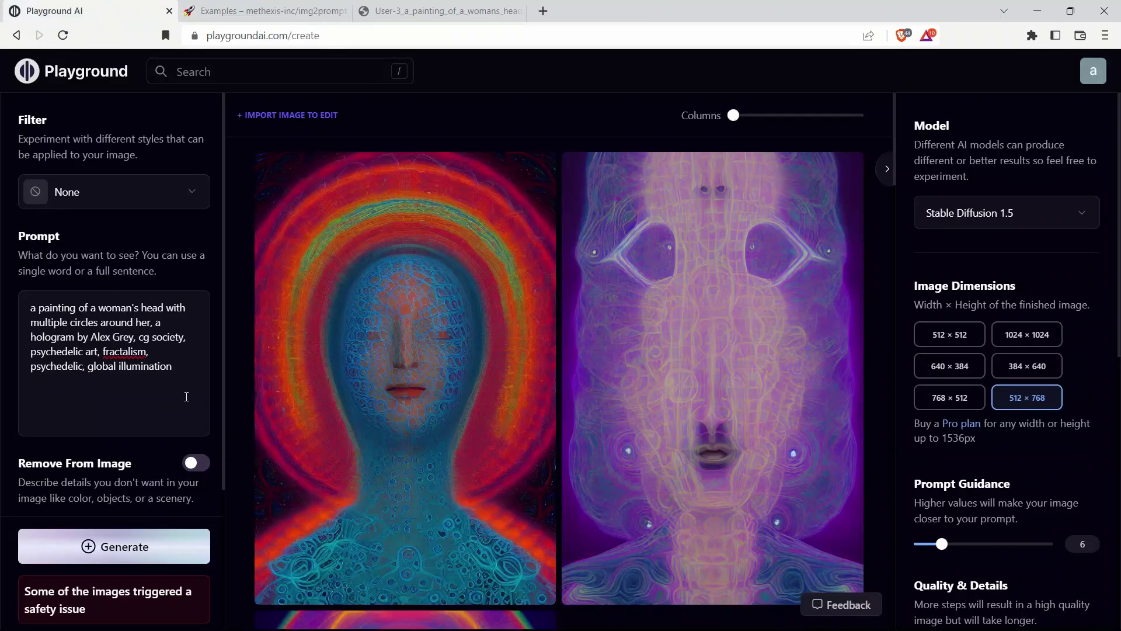
pyautogui.moveTo(178, 379); pyautogui.dragTo(8, 300)
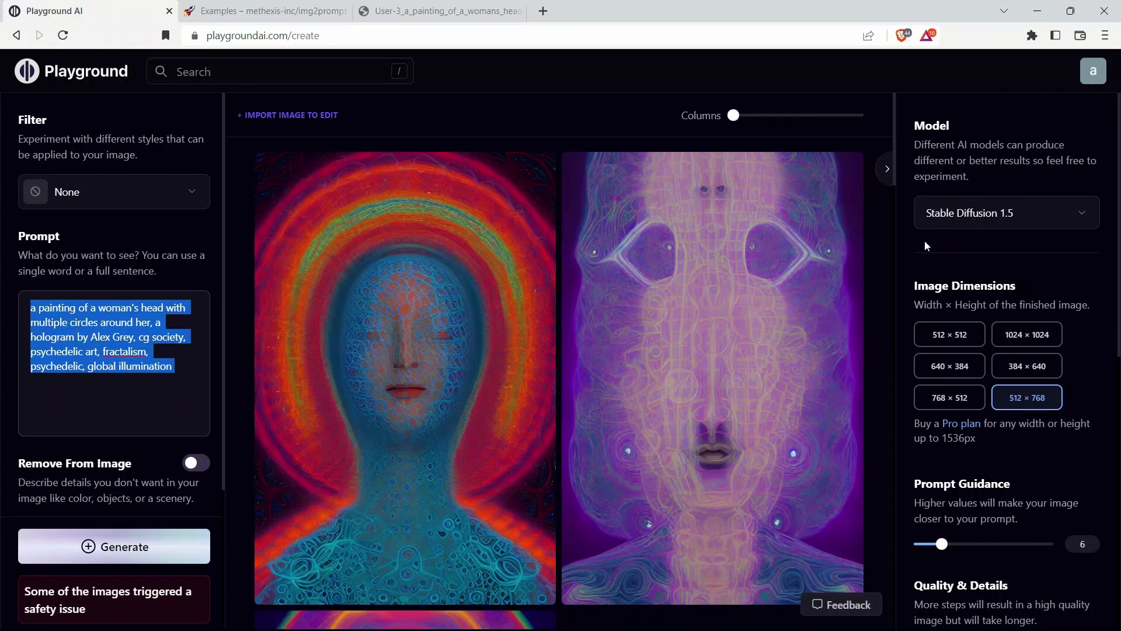
pyautogui.hotkey('ctrl', 'v')
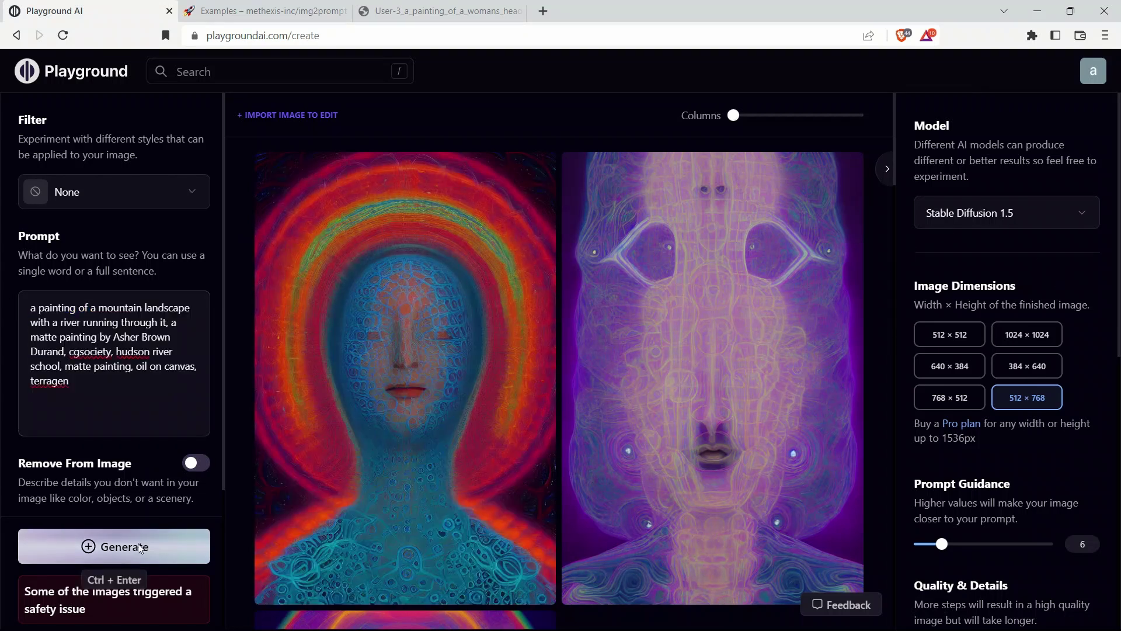
pyautogui.click(140, 547)
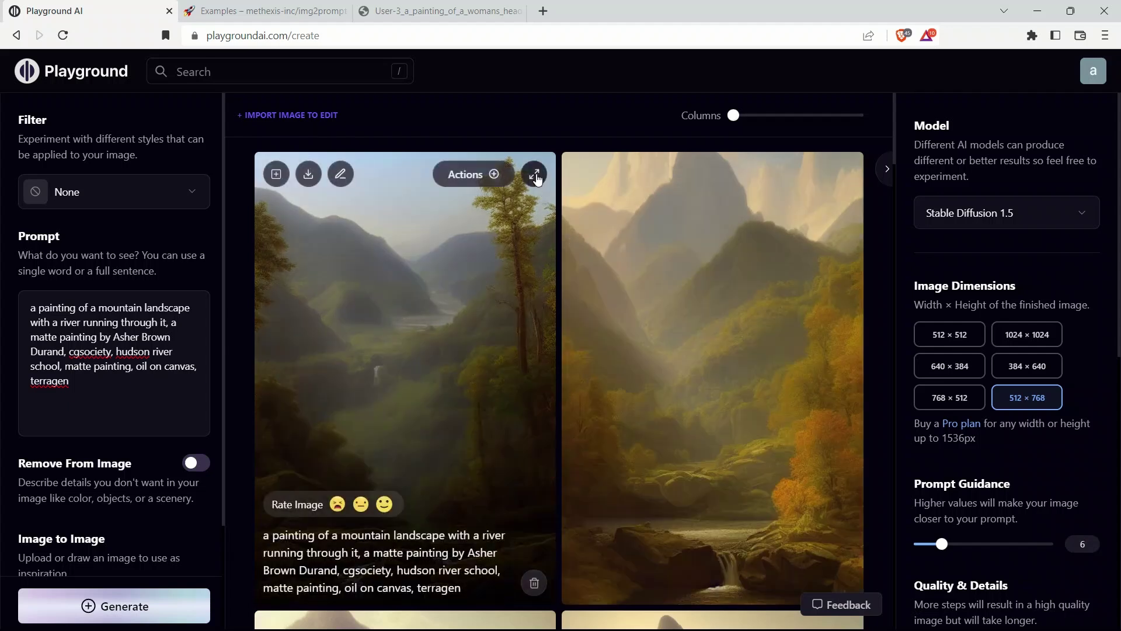
pyautogui.click(535, 175)
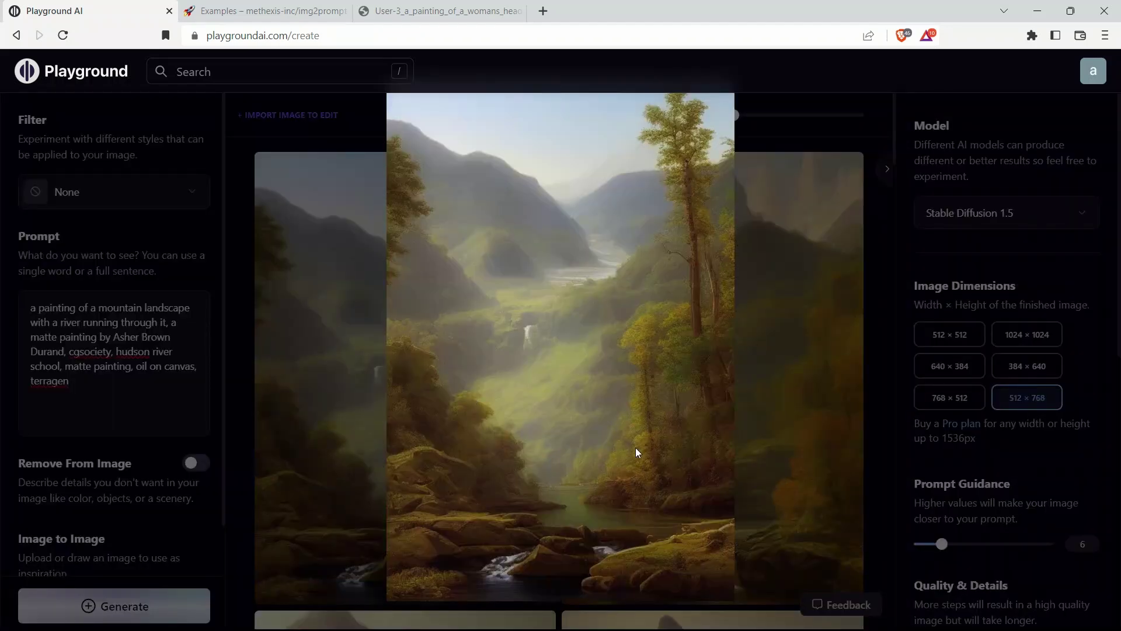
pyautogui.click(263, 11)
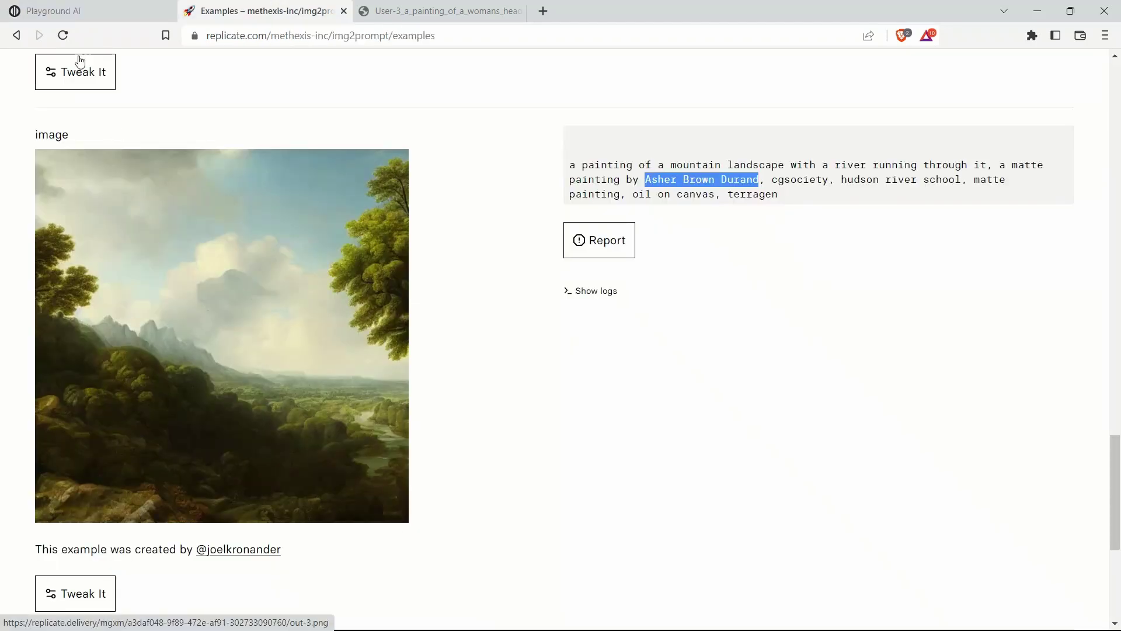
pyautogui.click(79, 12)
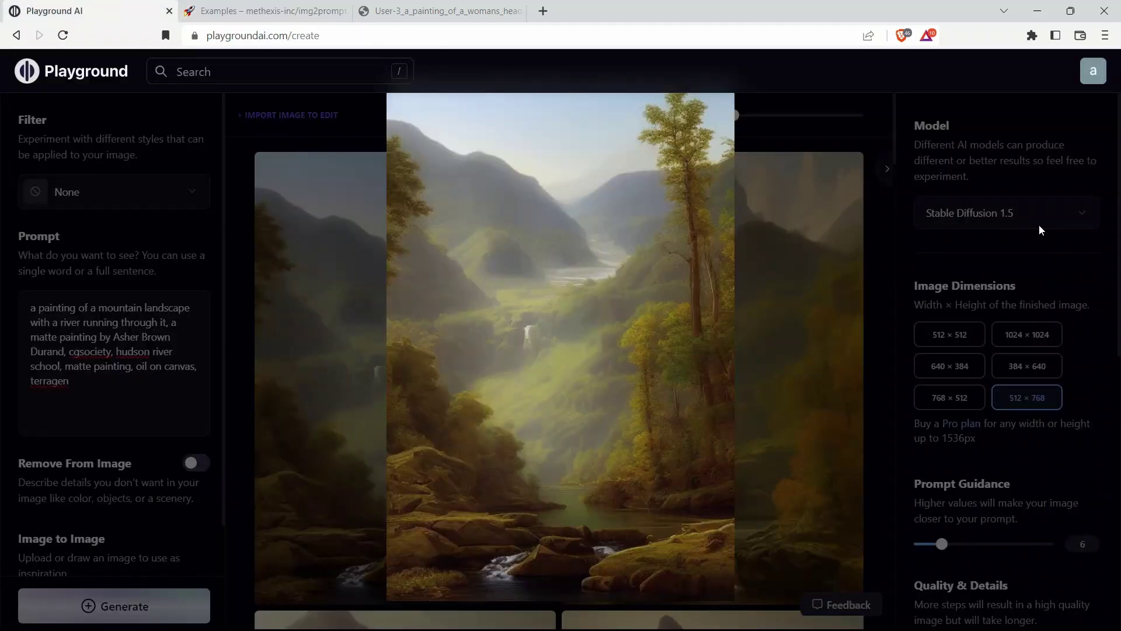
pyautogui.click(810, 321)
# - Regenerate the mountain-landscape prompt with Stable Diffusion 2.1 and review the new paintings
pyautogui.click(1000, 212)
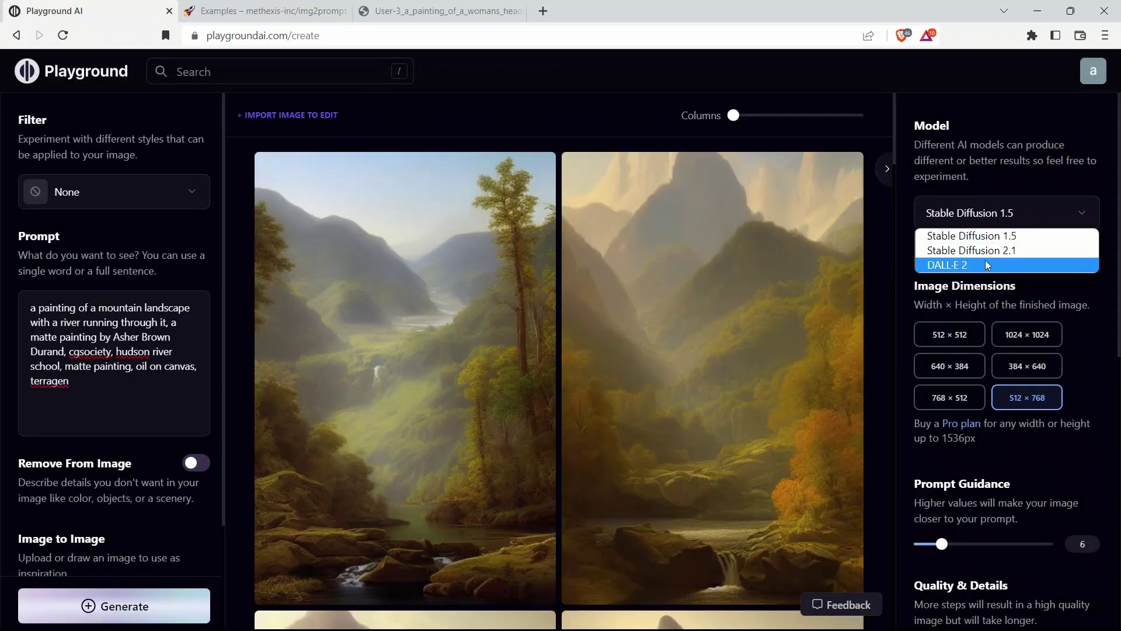
pyautogui.click(969, 251)
pyautogui.click(88, 331)
pyautogui.hotkey('ctrl', 'v')
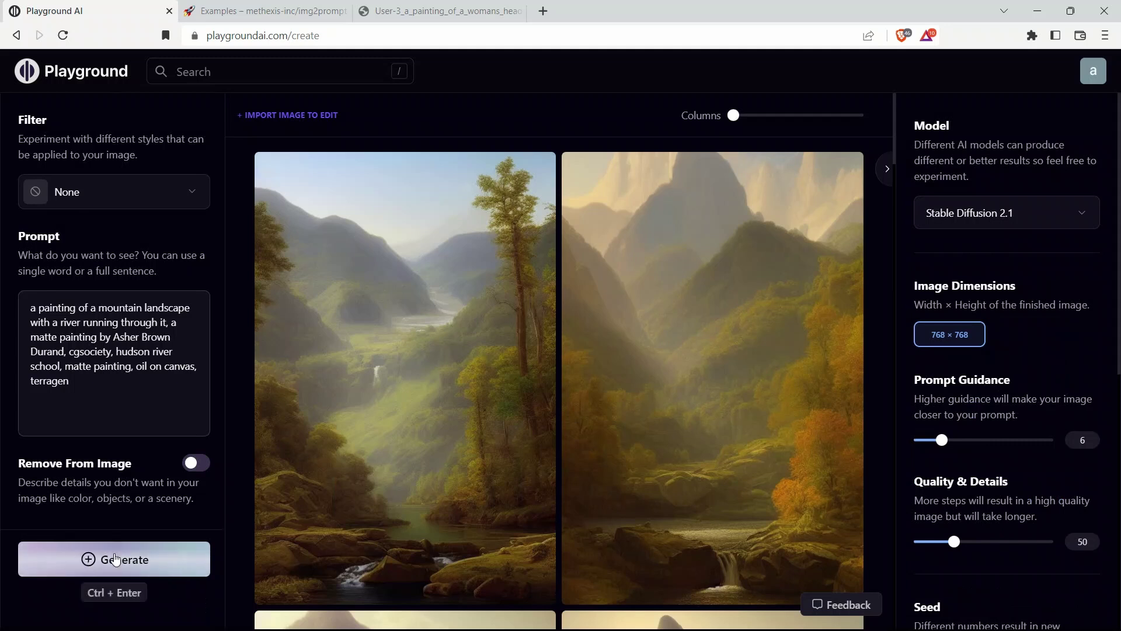
pyautogui.click(123, 559)
pyautogui.scroll(-3, 531, 451)
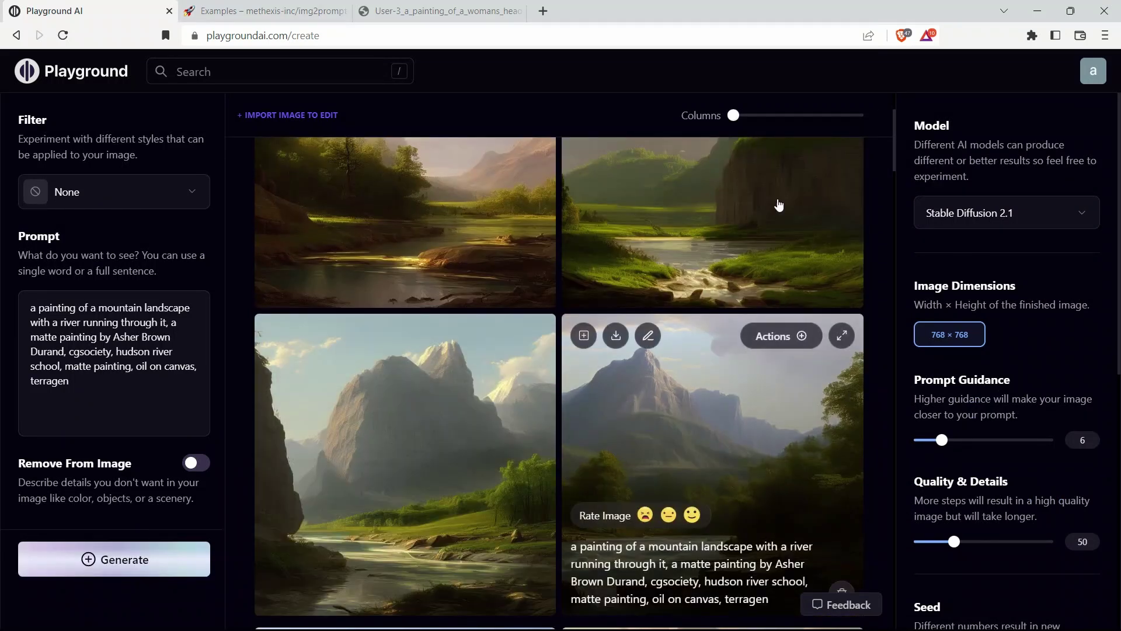
pyautogui.scroll(3, 742, 414)
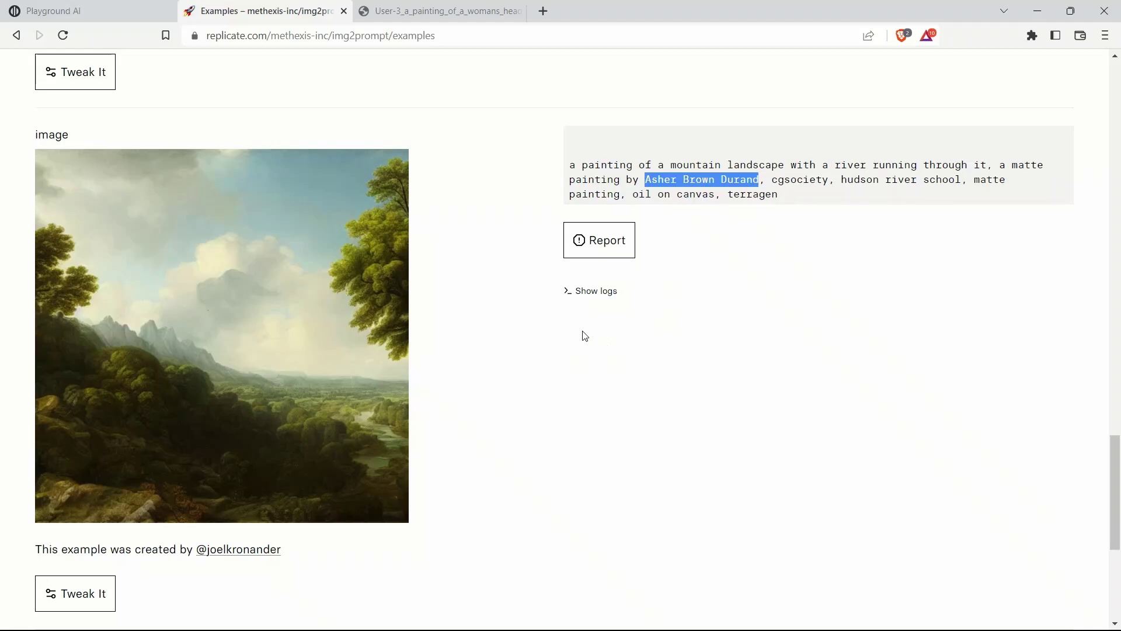
pyautogui.scroll(-5, 414, 353)
pyautogui.scroll(9, 468, 366)
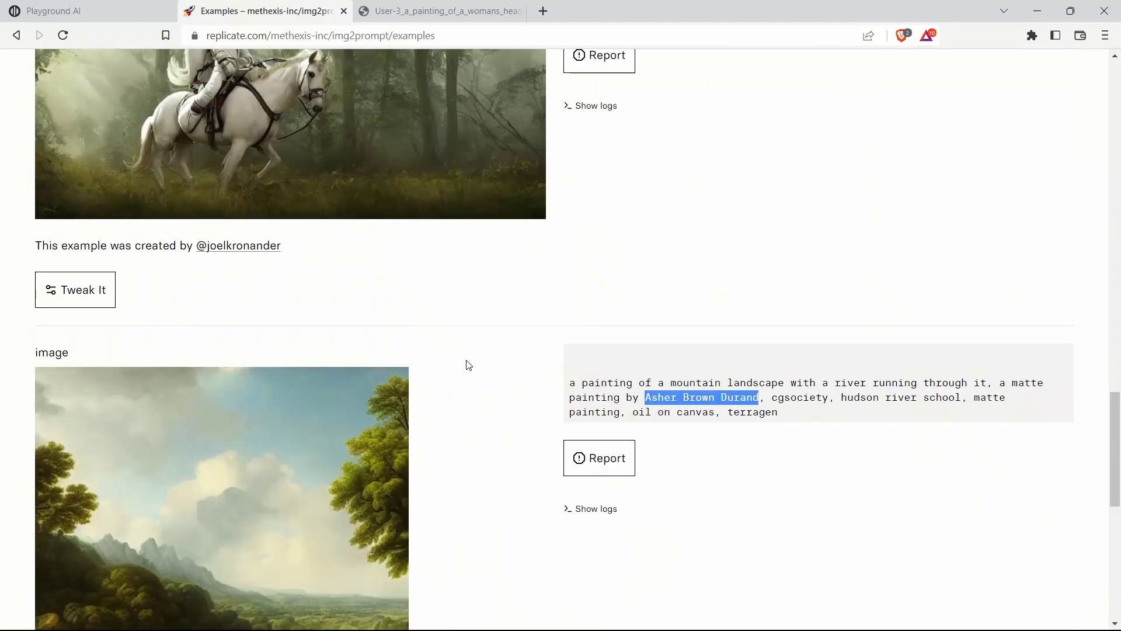
pyautogui.scroll(-9, 468, 365)
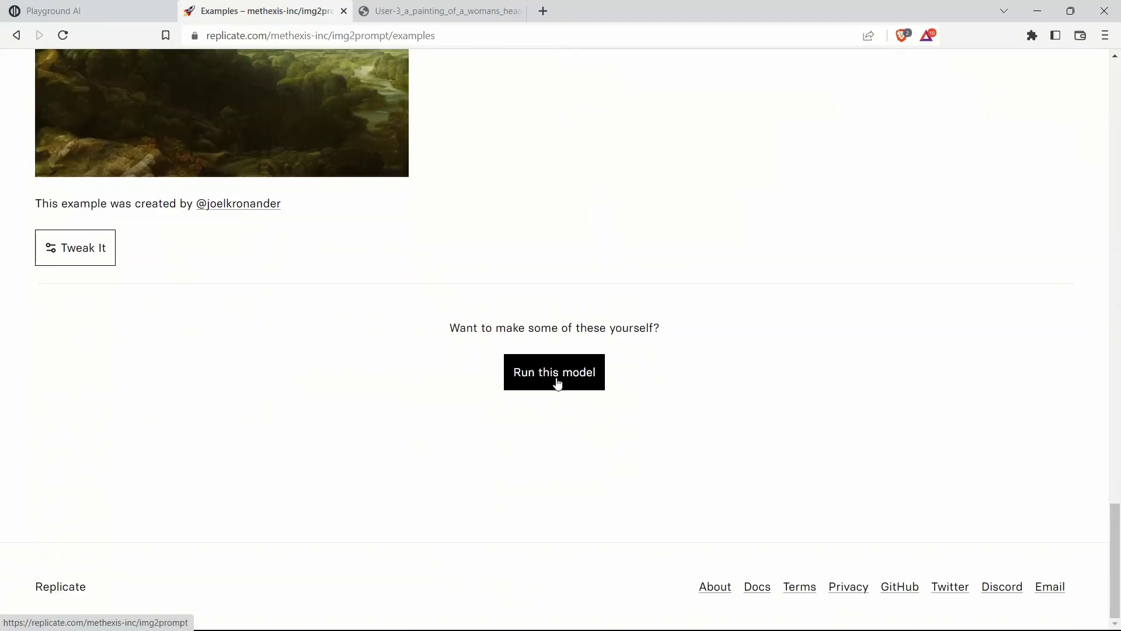
# - Open the img2prompt run page and upload the RPG_40 redhead portrait as the input image
pyautogui.click(556, 382)
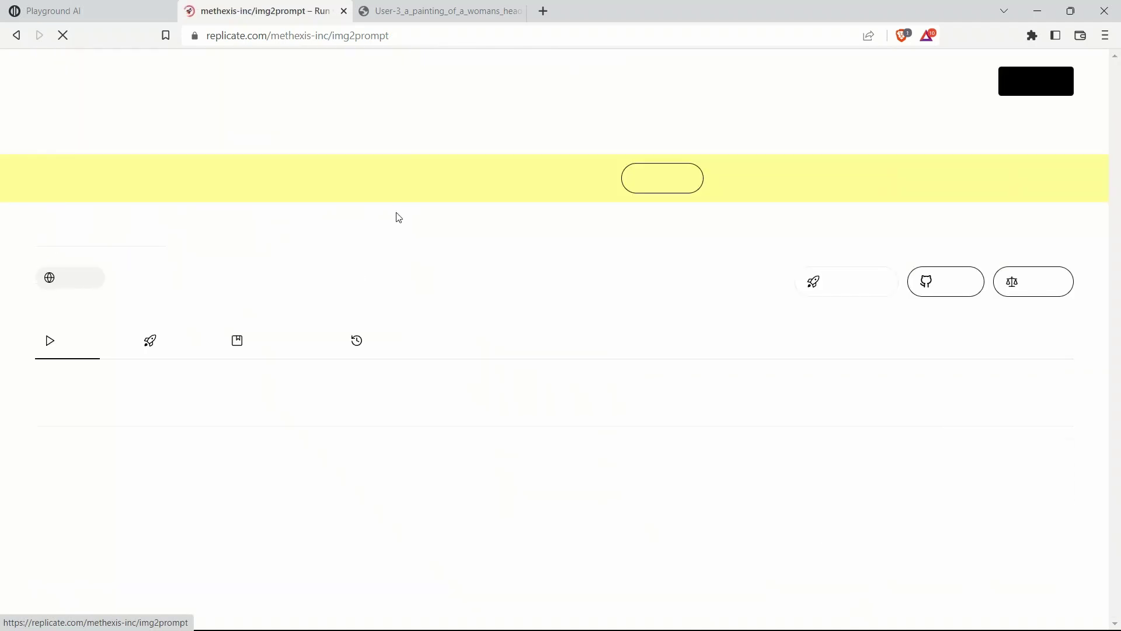
pyautogui.scroll(-10, 398, 383)
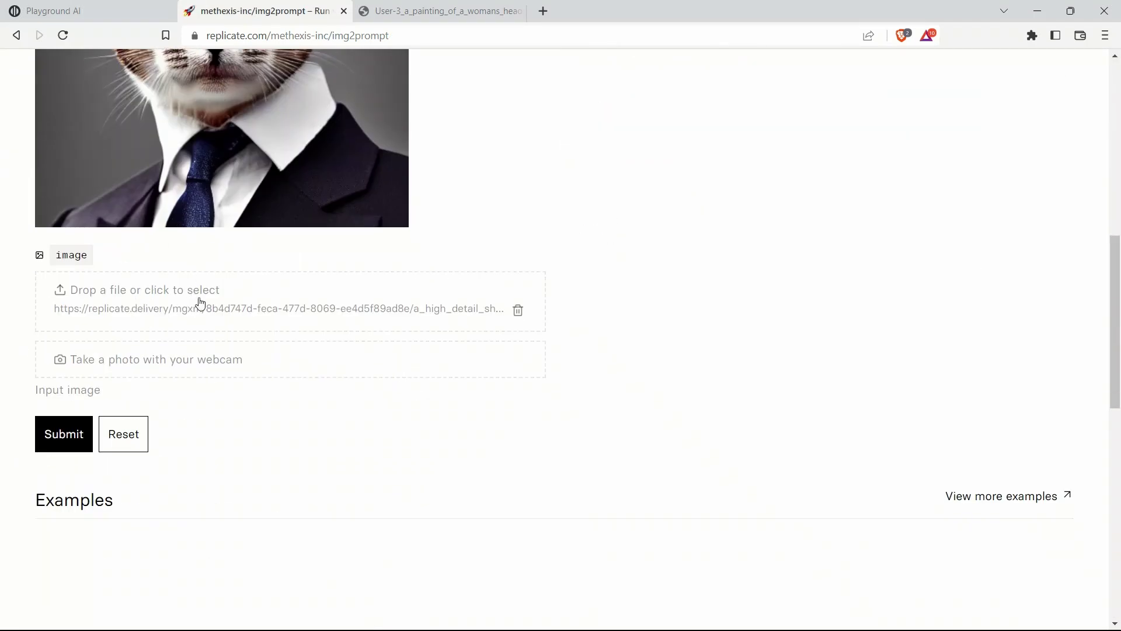
pyautogui.click(496, 298)
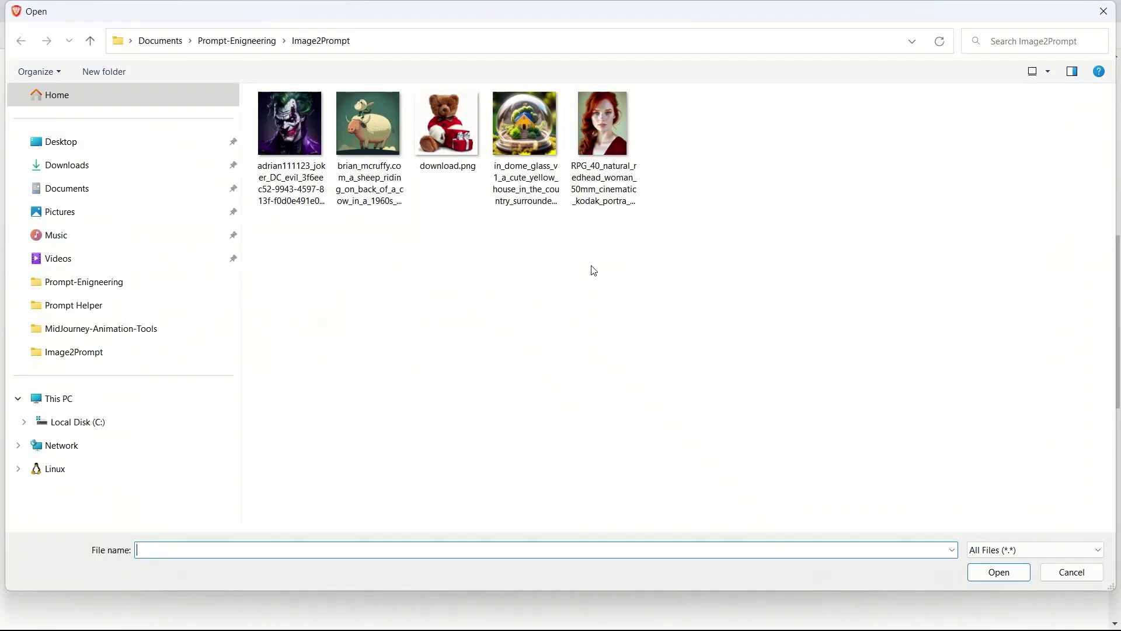
pyautogui.doubleClick(570, 183)
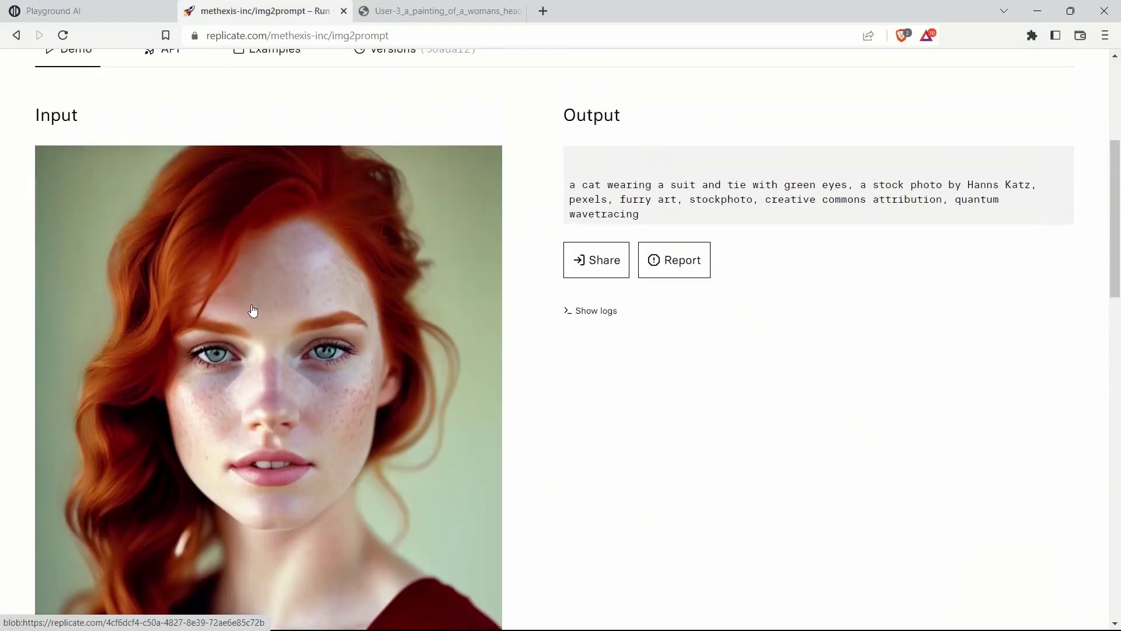
# - Run the model on the portrait and select the 'a red headed woman with freckled hair and blue eyes' prompt
pyautogui.scroll(-5, 165, 272)
pyautogui.scroll(-4, 165, 278)
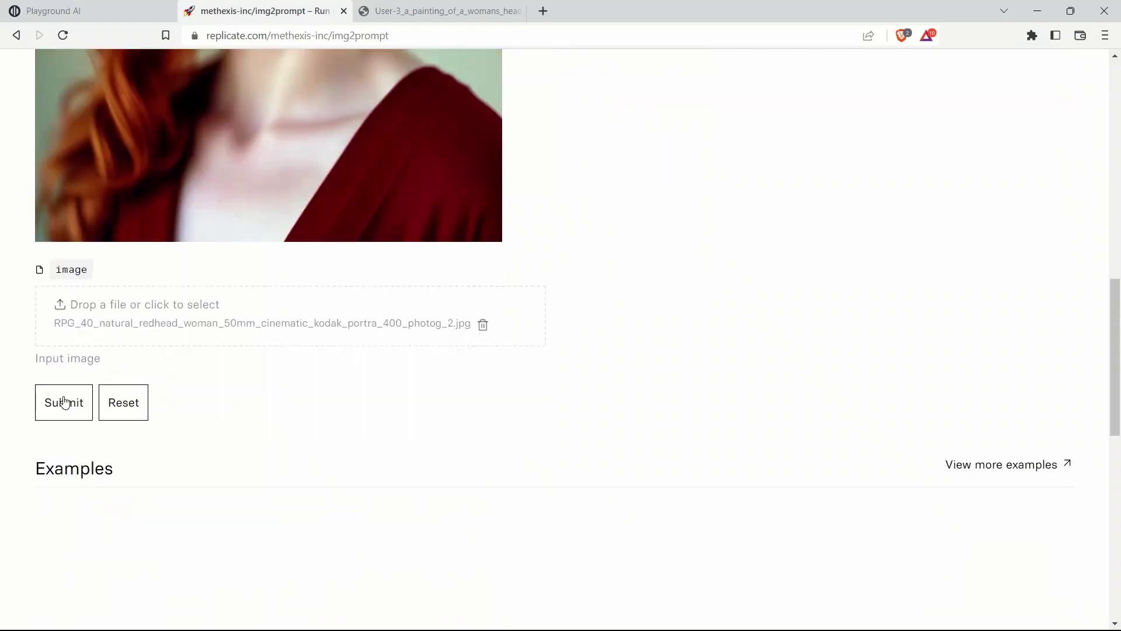
pyautogui.click(63, 400)
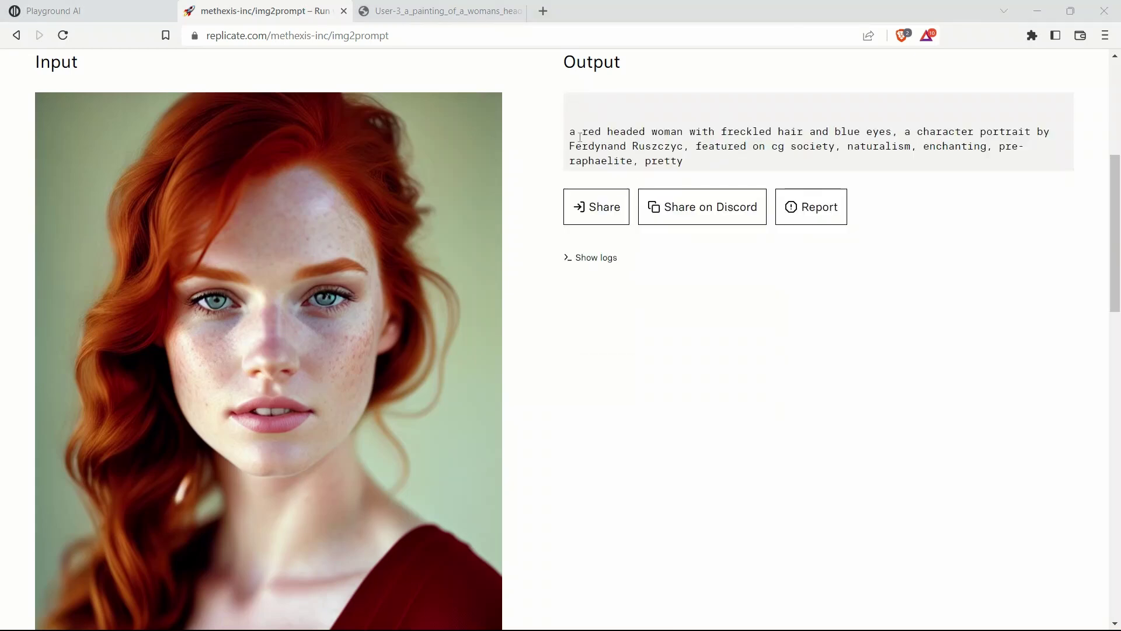
pyautogui.moveTo(568, 131); pyautogui.dragTo(683, 146)
pyautogui.tripleClick(681, 147)
pyautogui.hotkey('ctrl', 'c')
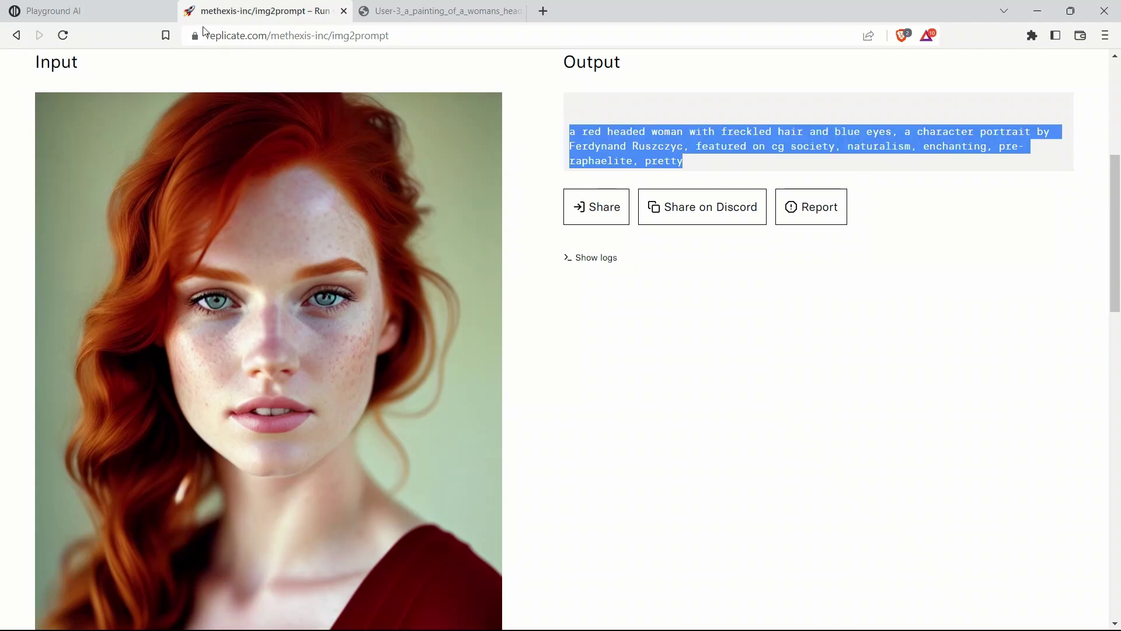
pyautogui.click(53, 10)
# - Paste the red-headed woman prompt over the mountain landscape prompt
pyautogui.moveTo(75, 382); pyautogui.dragTo(8, 282)
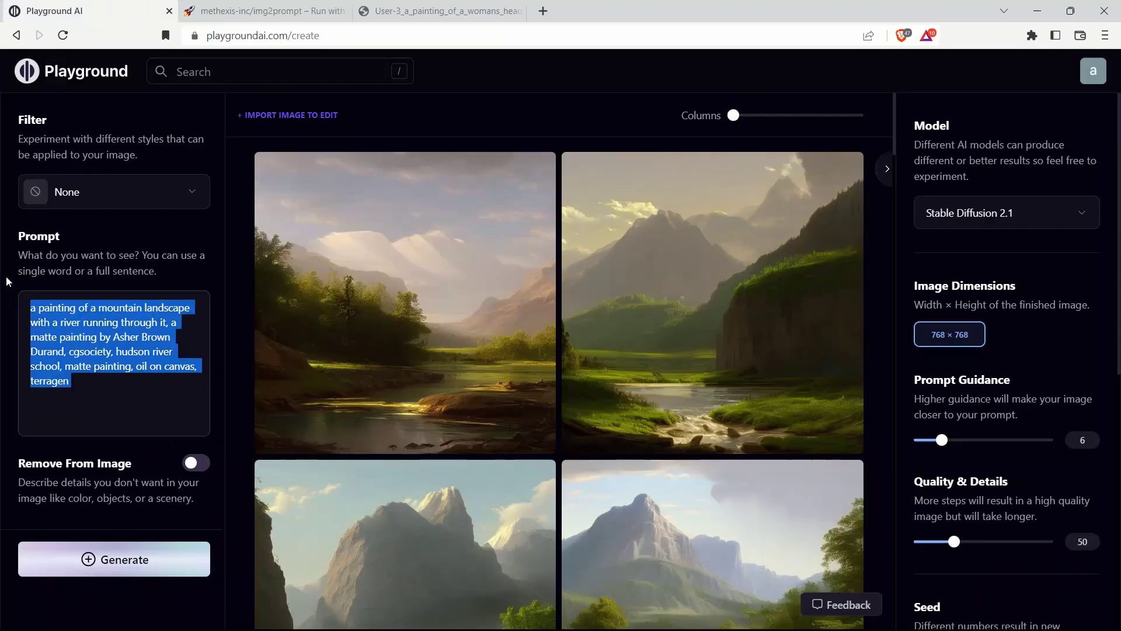
pyautogui.hotkey('ctrl', 'v')
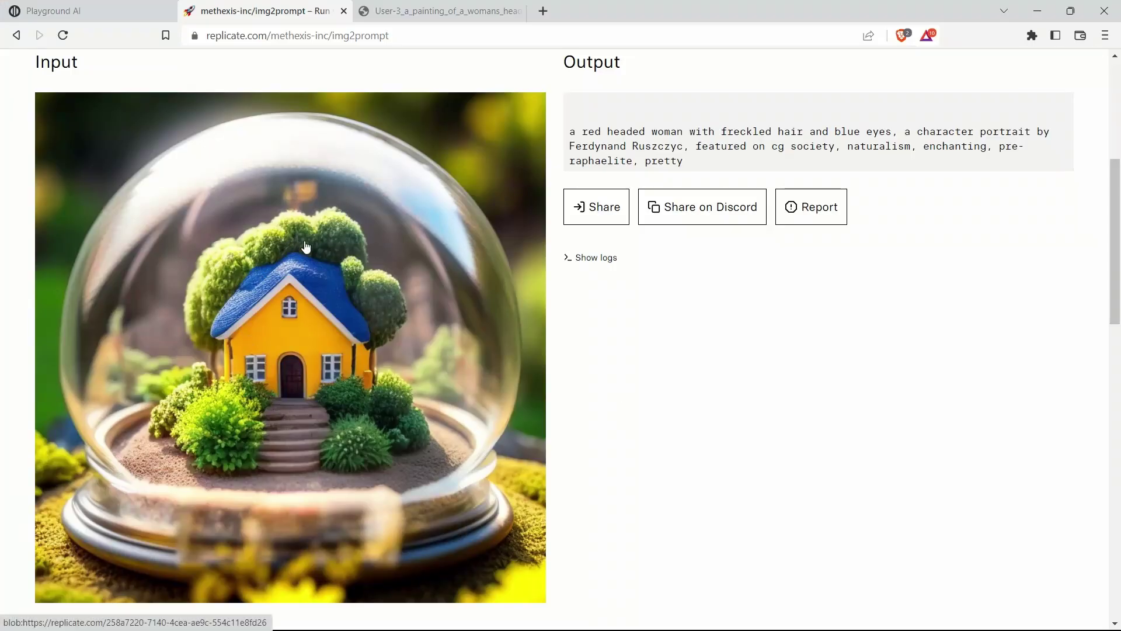
# - Run img2prompt on the snow-globe image and select its 'a glass ball with a house inside of it' caption
pyautogui.scroll(-2, 272, 371)
pyautogui.scroll(-4, 272, 371)
pyautogui.click(82, 395)
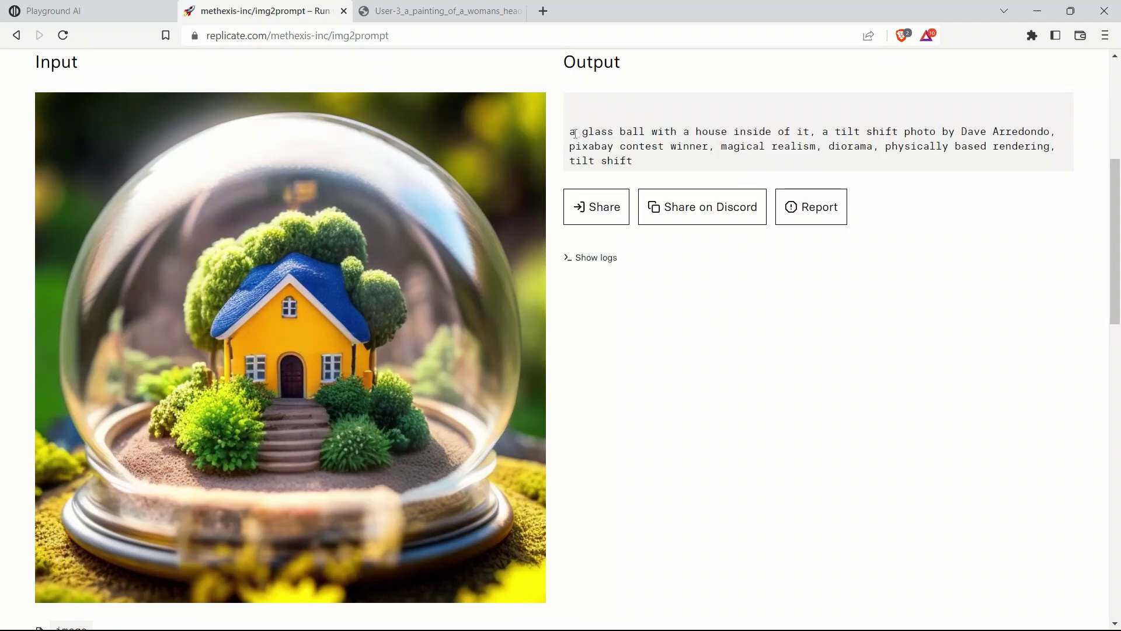
pyautogui.moveTo(572, 134); pyautogui.dragTo(987, 137)
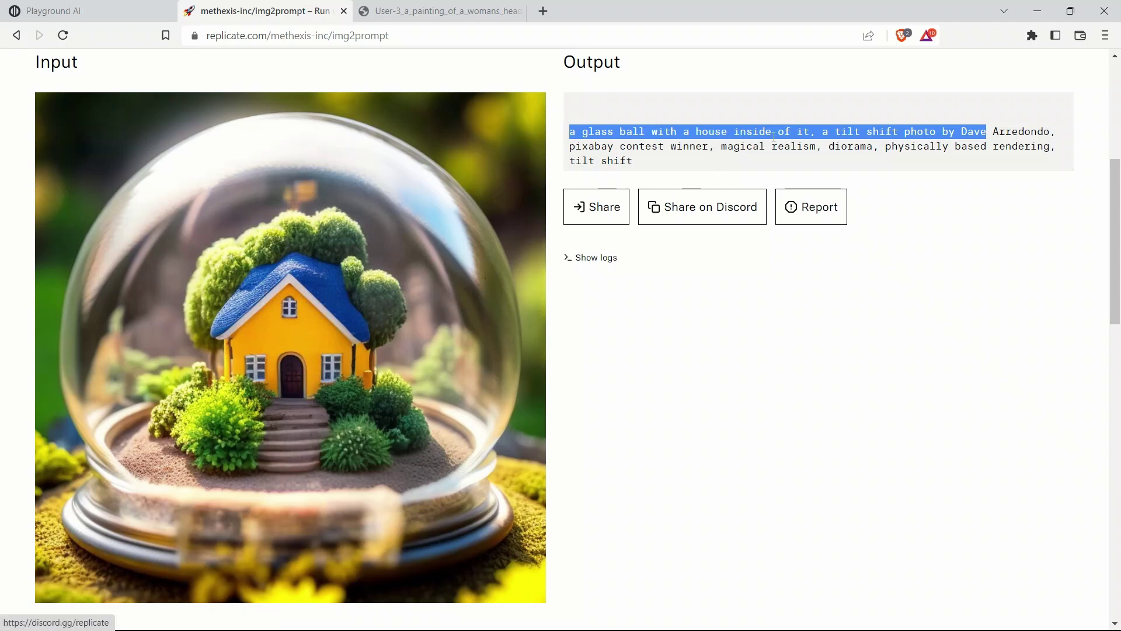
pyautogui.tripleClick(712, 144)
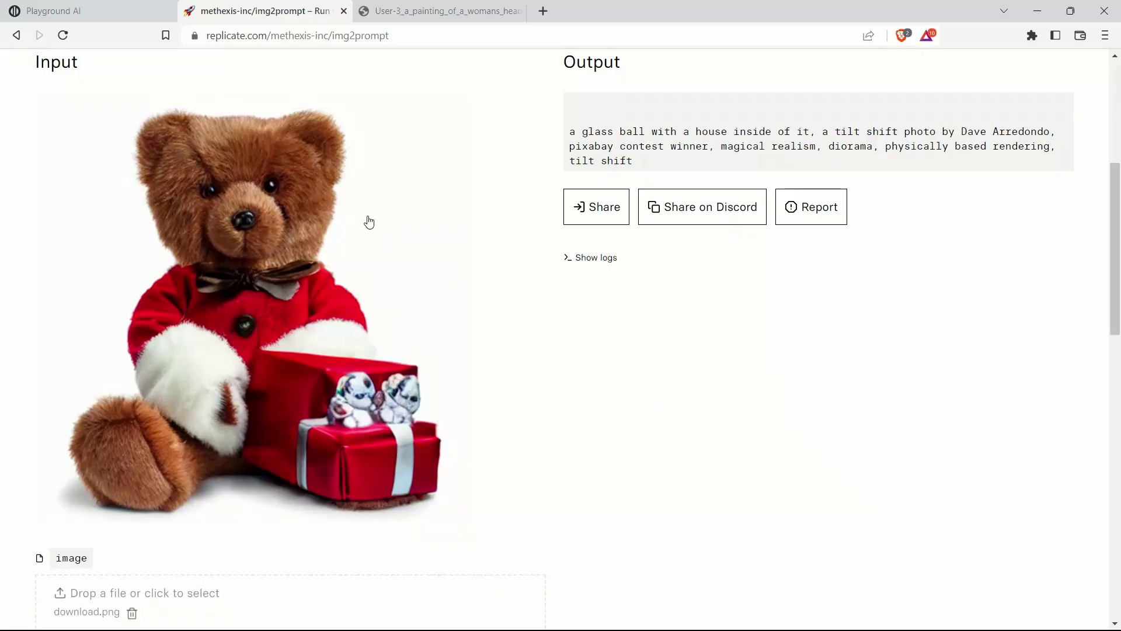
# - Run img2prompt on the teddy bear image and select its caption 'a brown teddy bear sitting next to a red present box'
pyautogui.scroll(-4, 332, 258)
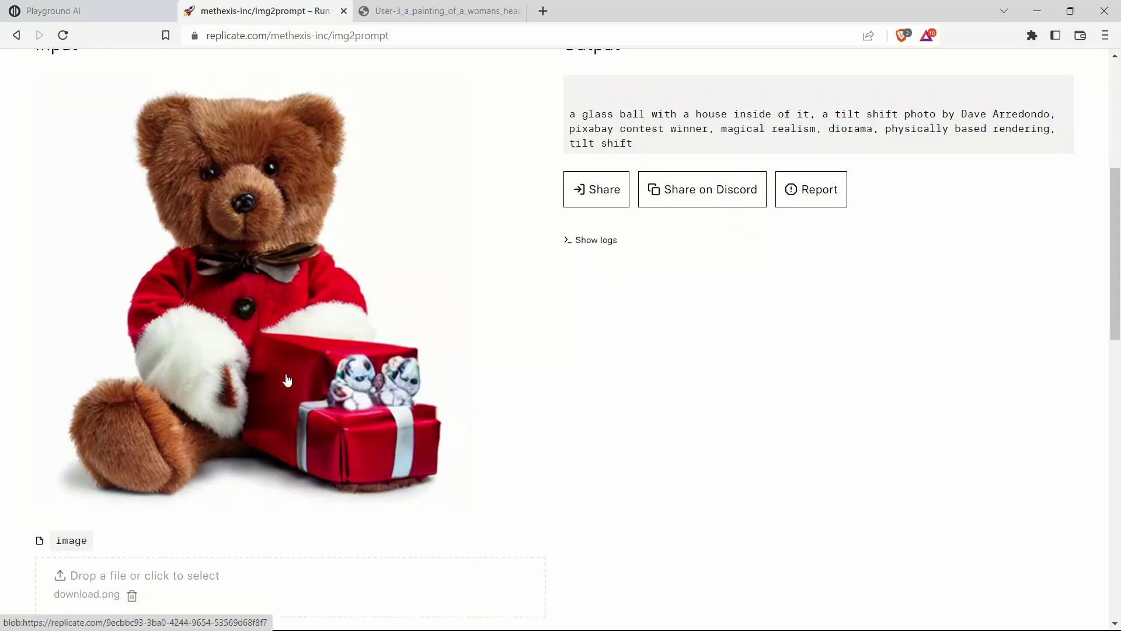
pyautogui.click(62, 470)
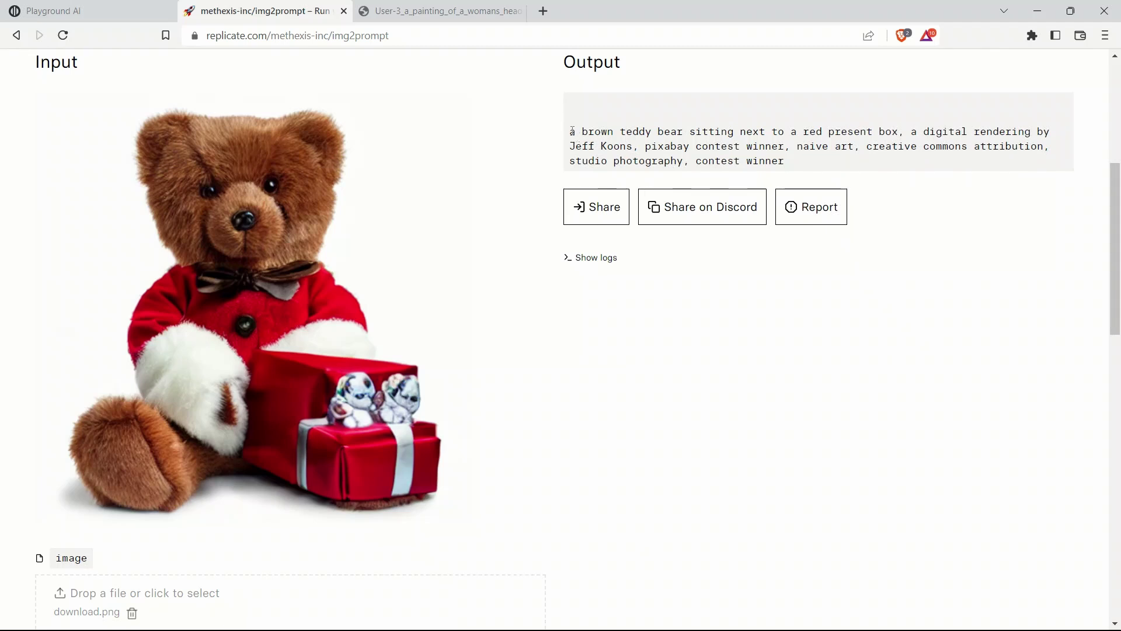
pyautogui.moveTo(571, 131); pyautogui.dragTo(900, 133)
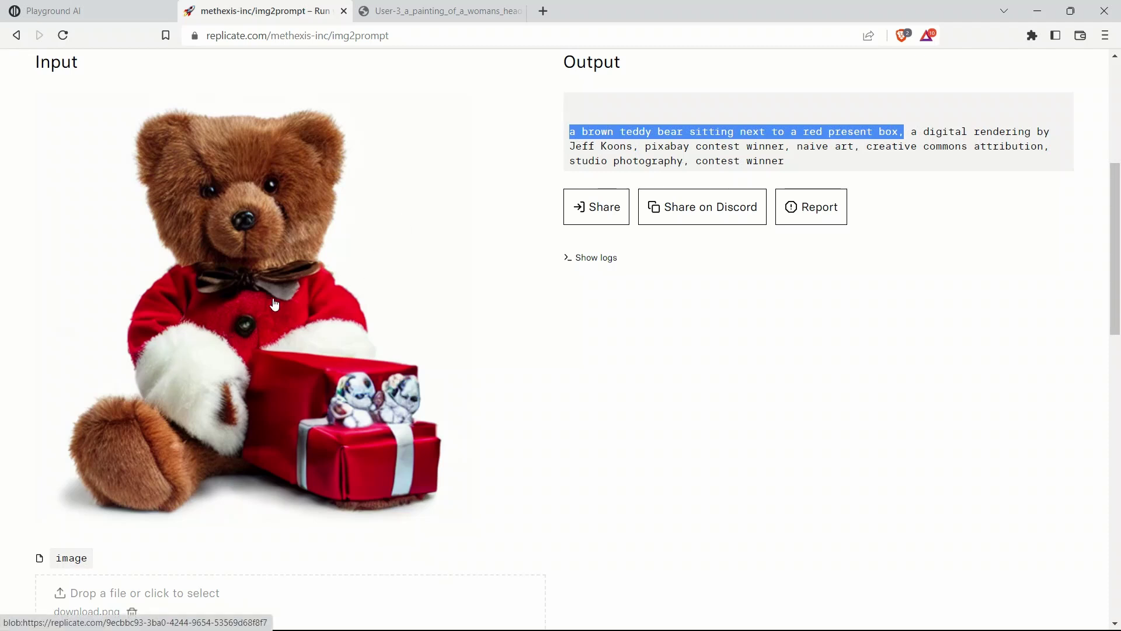
pyautogui.tripleClick(862, 160)
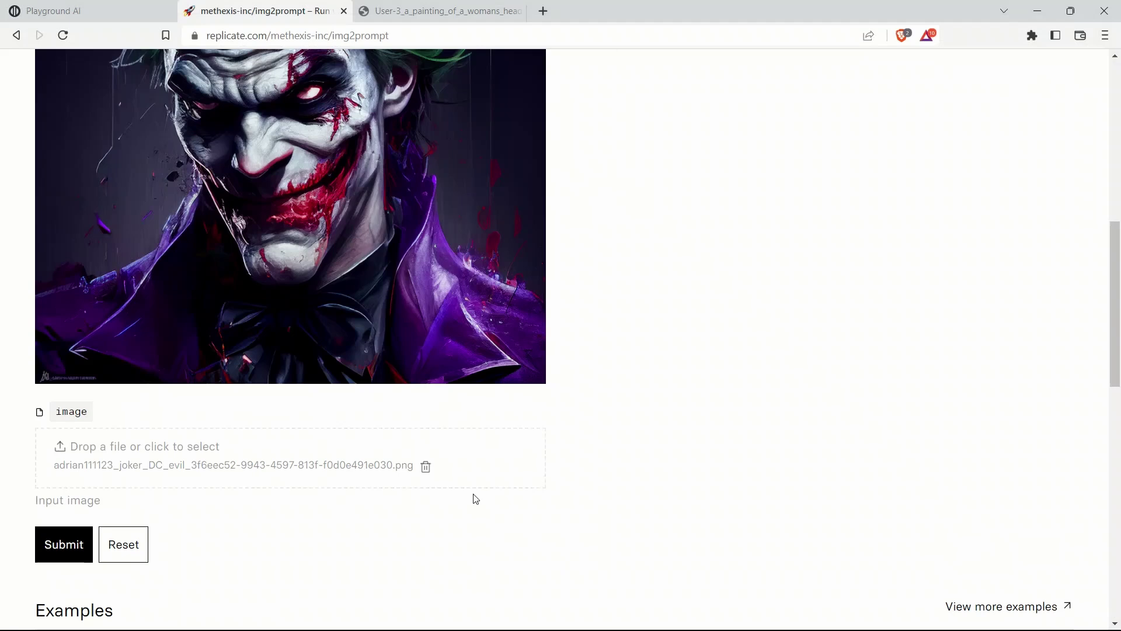
# - Run img2prompt on the uploaded Joker image and select the caption 'a painting of a joker with green hair'
pyautogui.scroll(4, 366, 392)
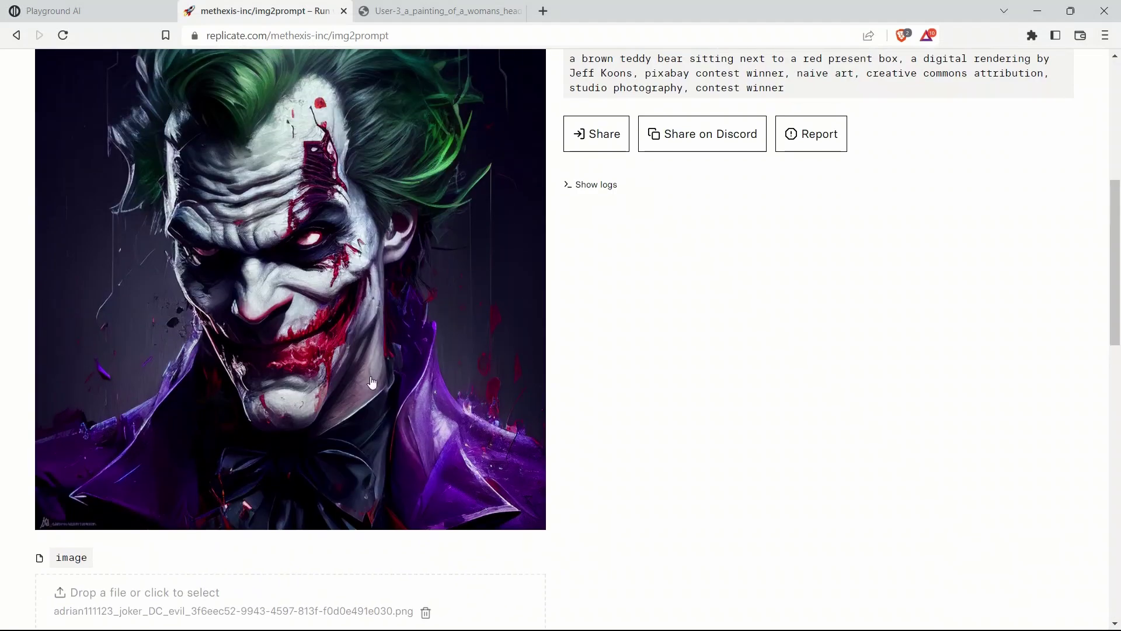
pyautogui.scroll(-5, 366, 392)
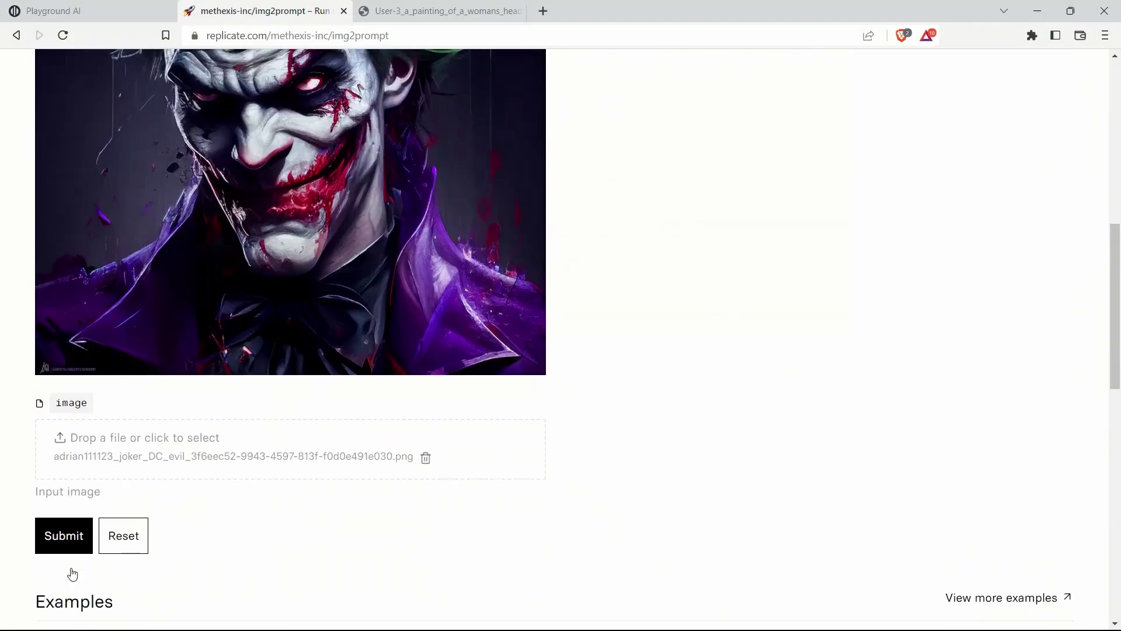
pyautogui.click(65, 473)
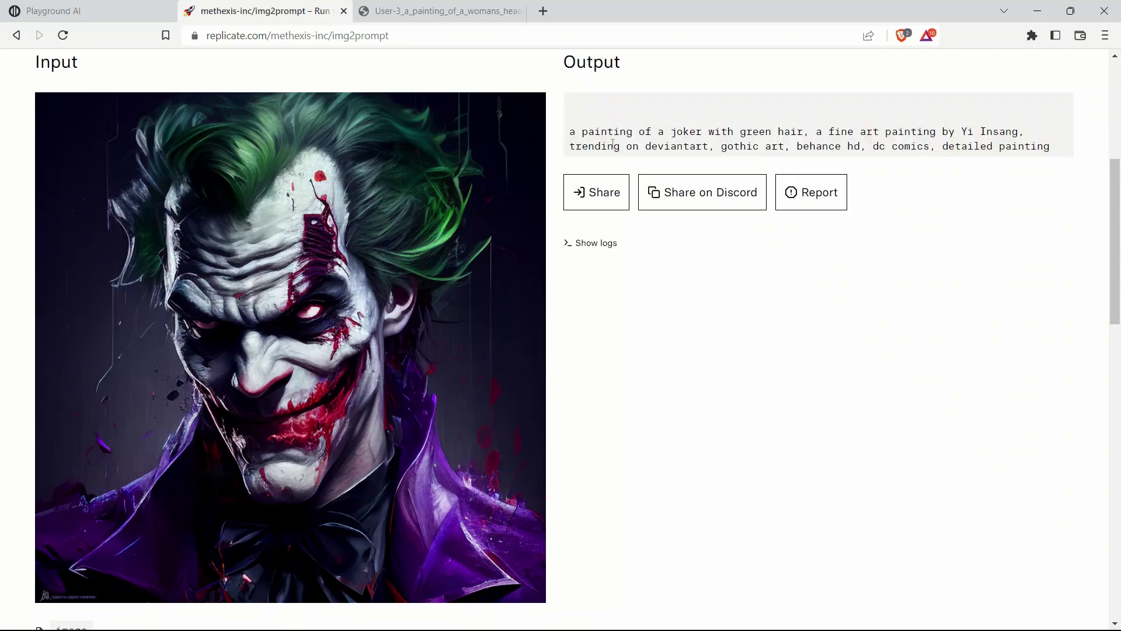
pyautogui.moveTo(571, 133)
pyautogui.mouseDown()
pyautogui.moveTo(917, 128)
pyautogui.moveTo(1049, 147)
pyautogui.mouseUp()
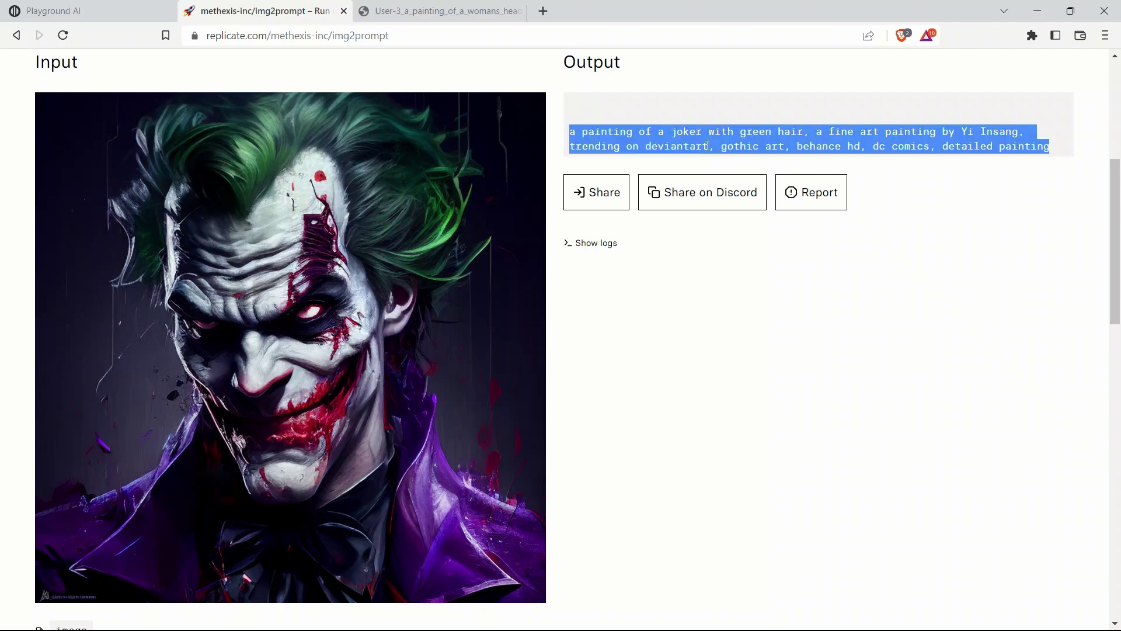